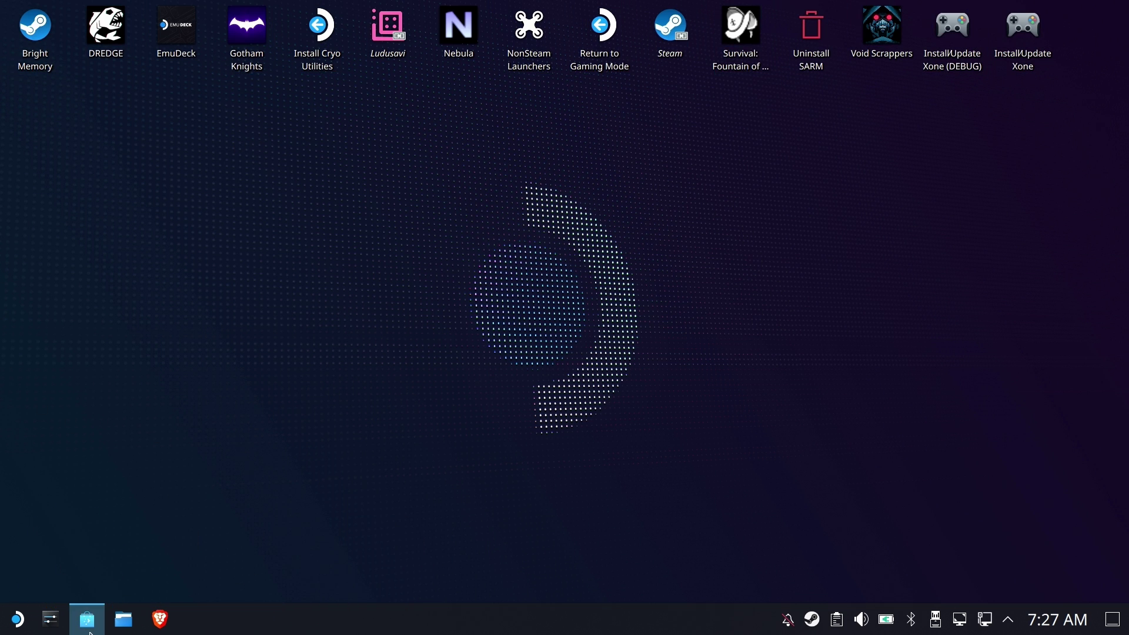
Step: Search Discover for moonlight, view the Moonlight details page, and close the store
click(182, 47)
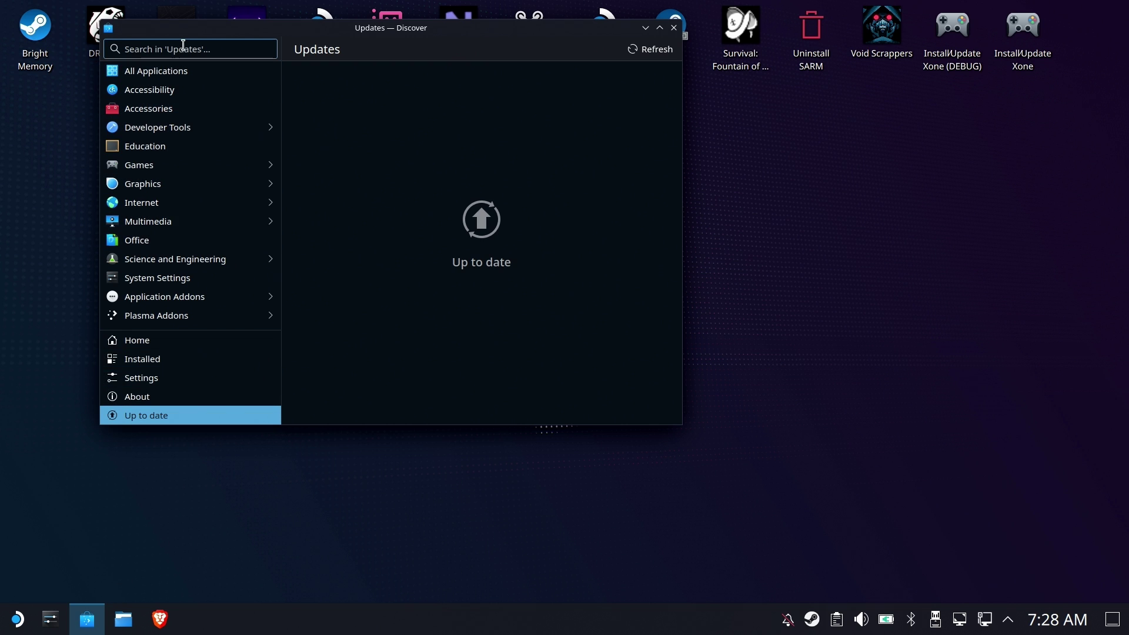
text(moonlight)
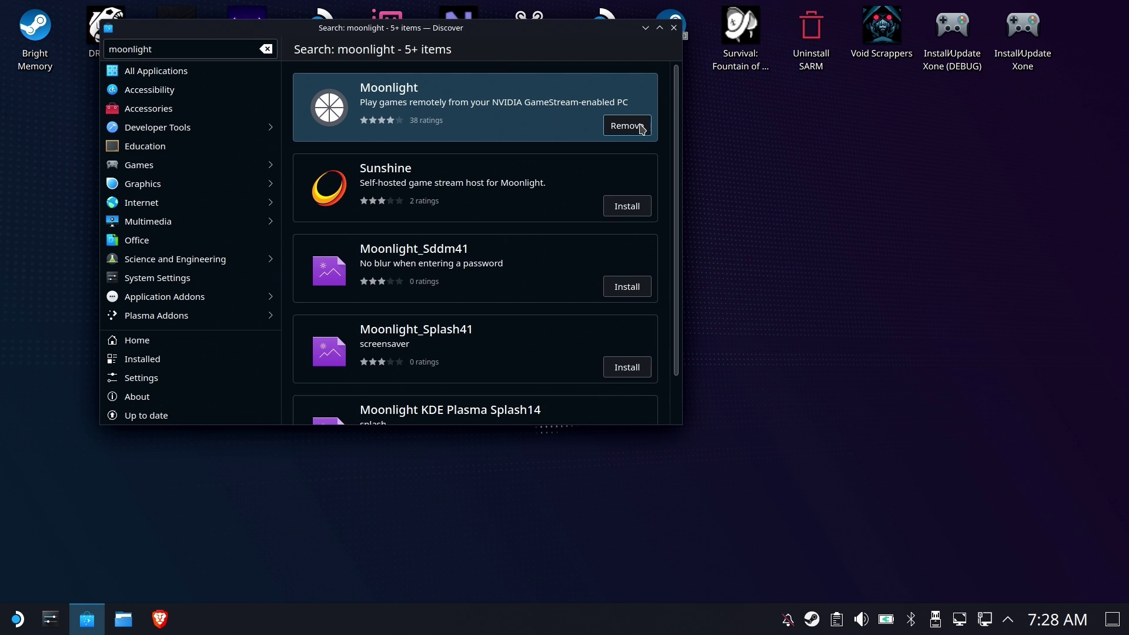
click(387, 94)
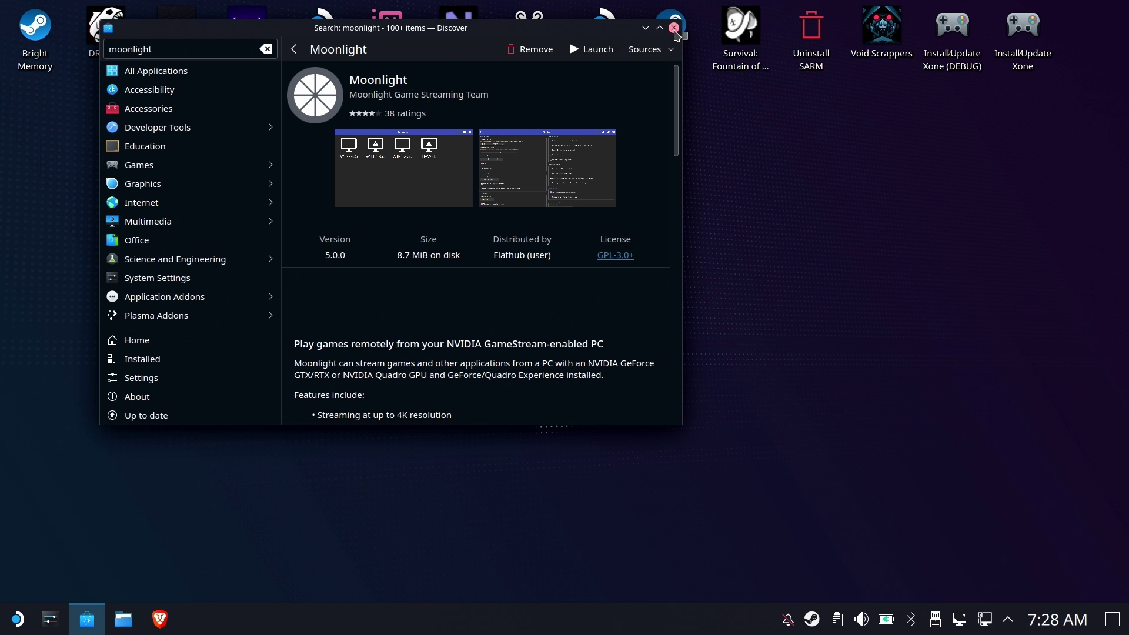
click(301, 49)
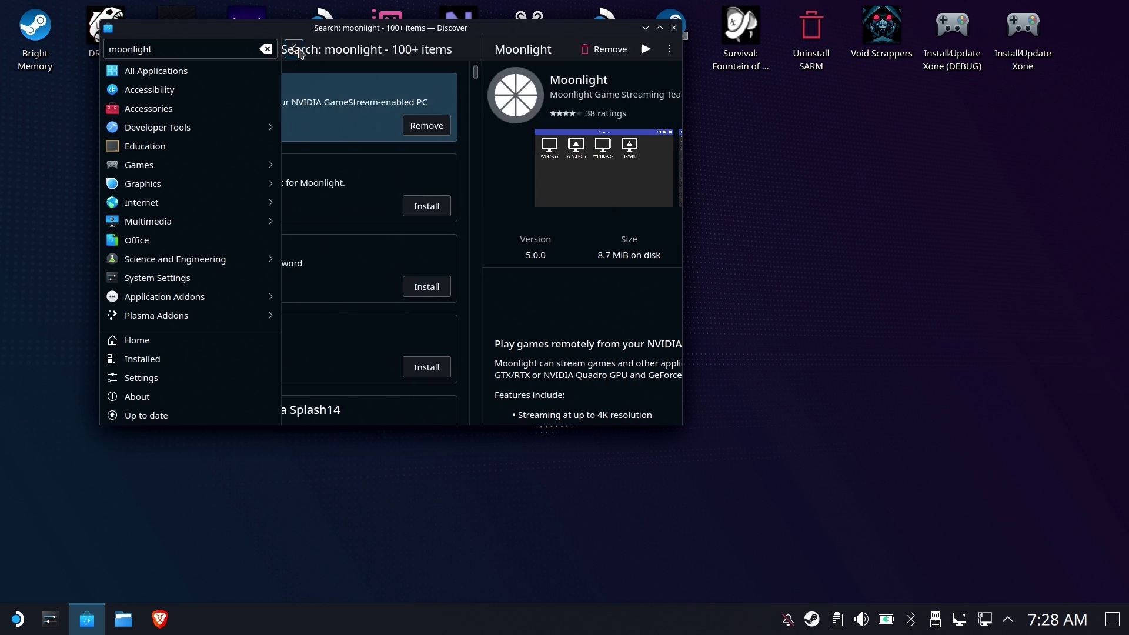
click(674, 28)
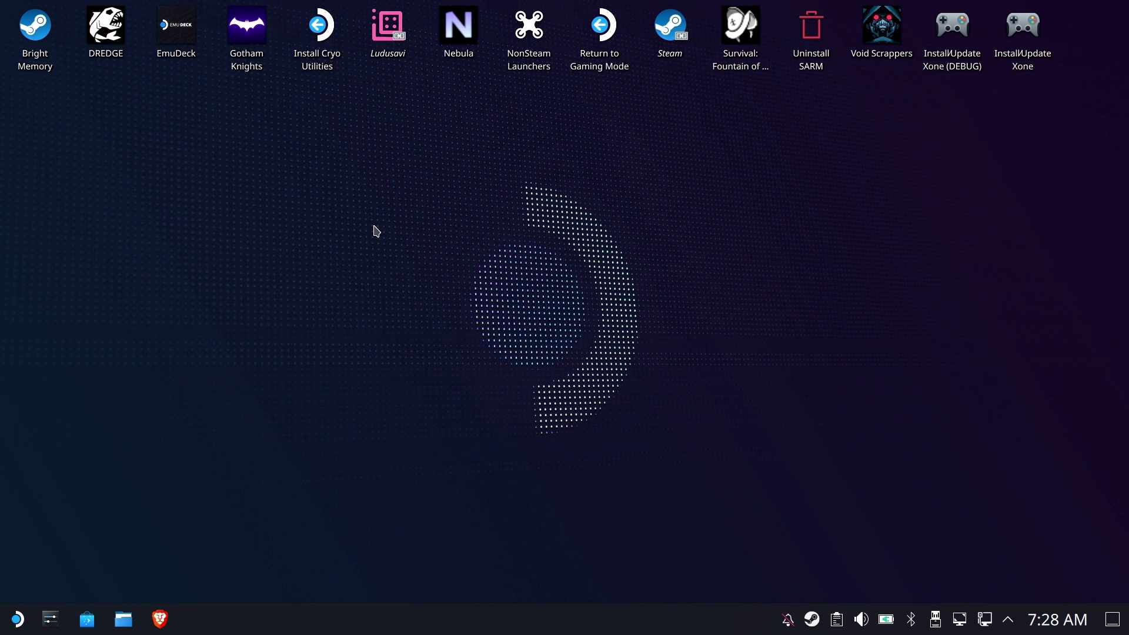
Step: Add the installed Moonlight application to Steam from the full application list
click(19, 617)
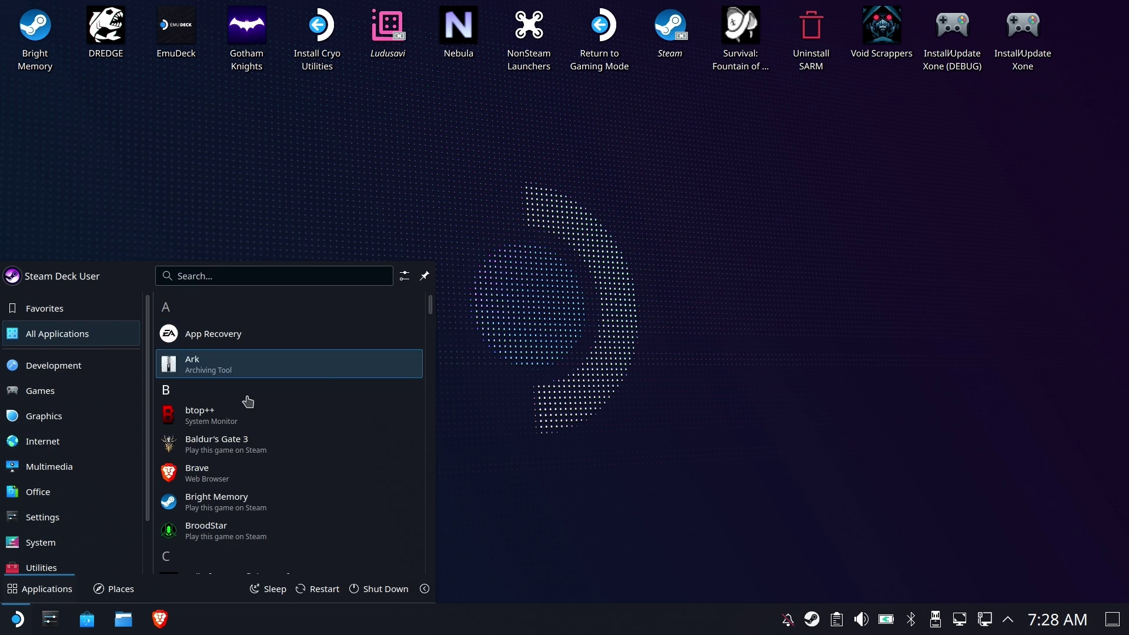
scroll(253, 406, down, 15)
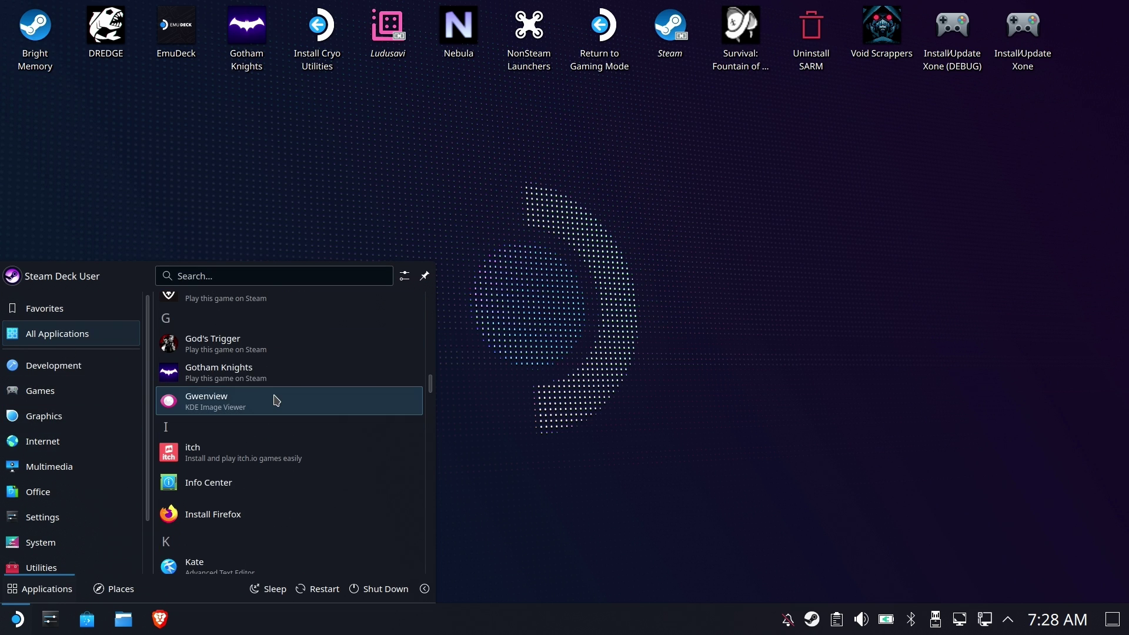
scroll(276, 400, down, 10)
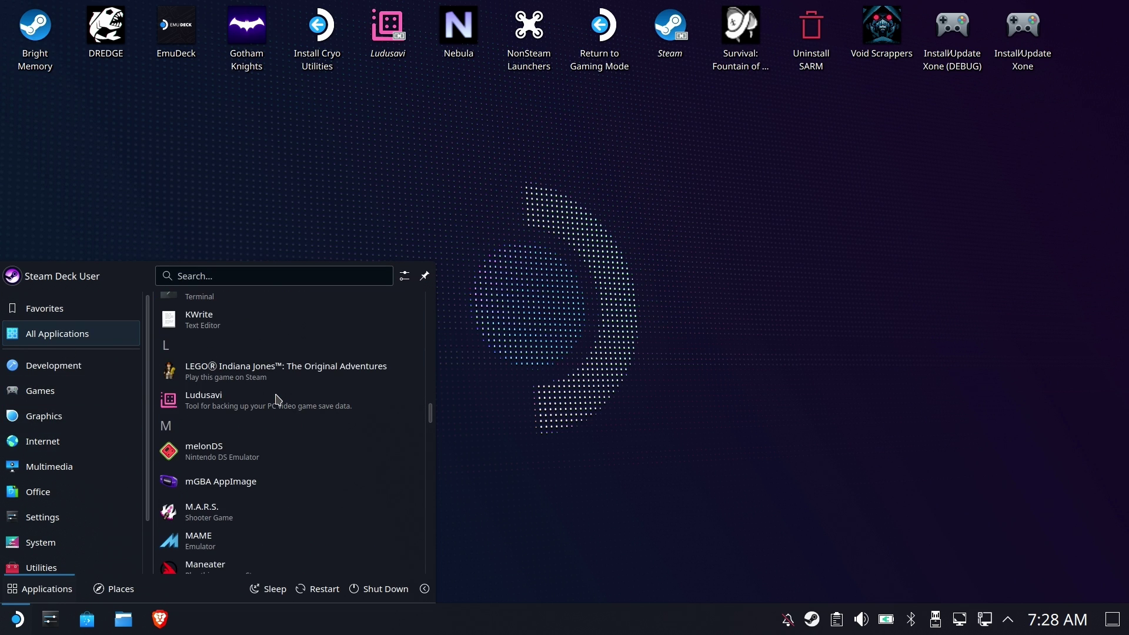
scroll(276, 401, down, 6)
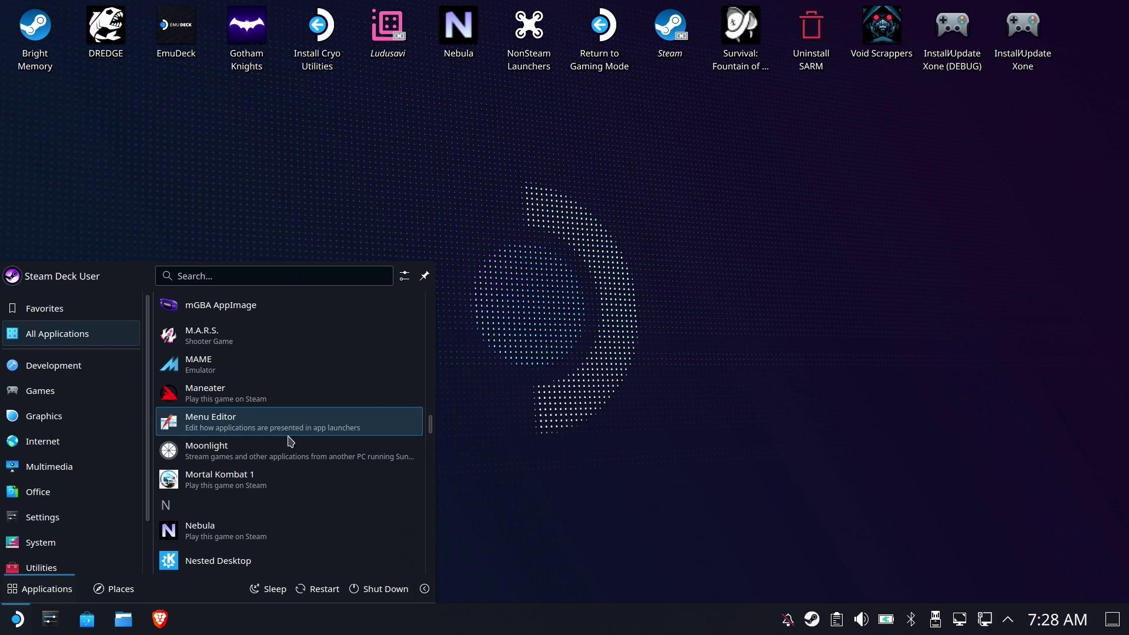
right_click(240, 460)
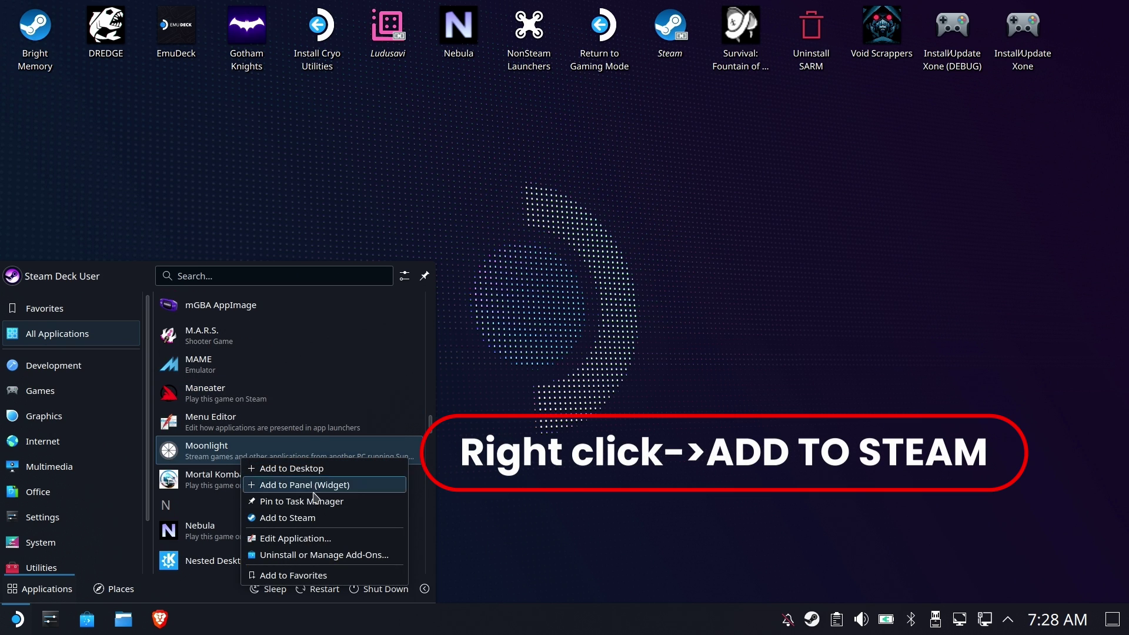
click(272, 520)
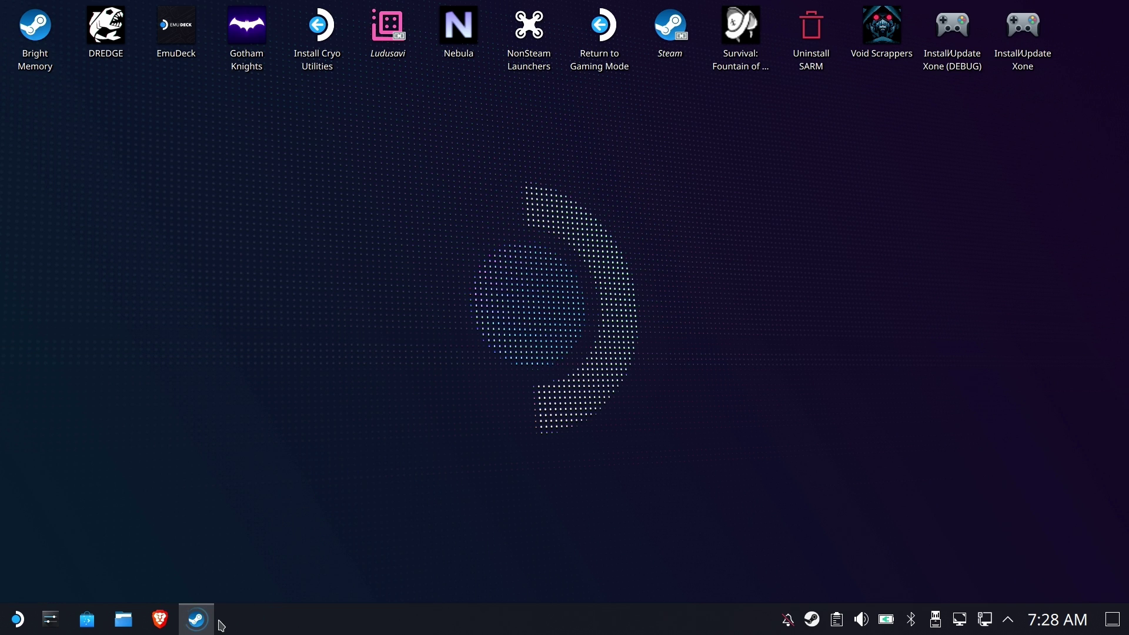
Step: Return to Gaming Mode and open Moonlight from the library's Non-Steam games
double_click(608, 36)
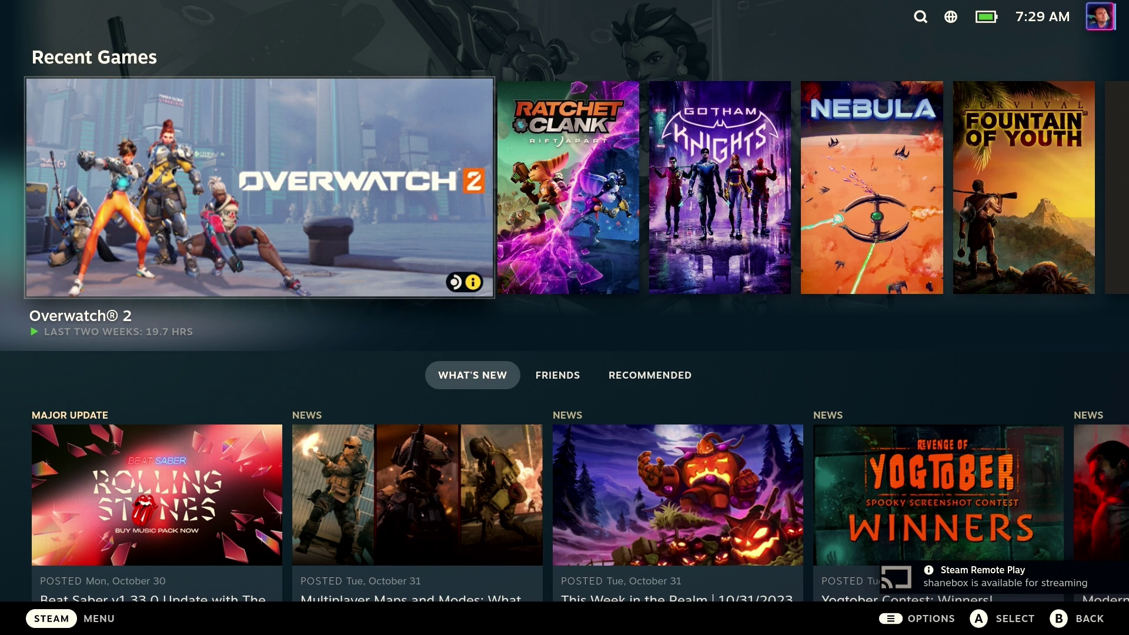
key(ctrl+1)
key(Down)
key(Return)
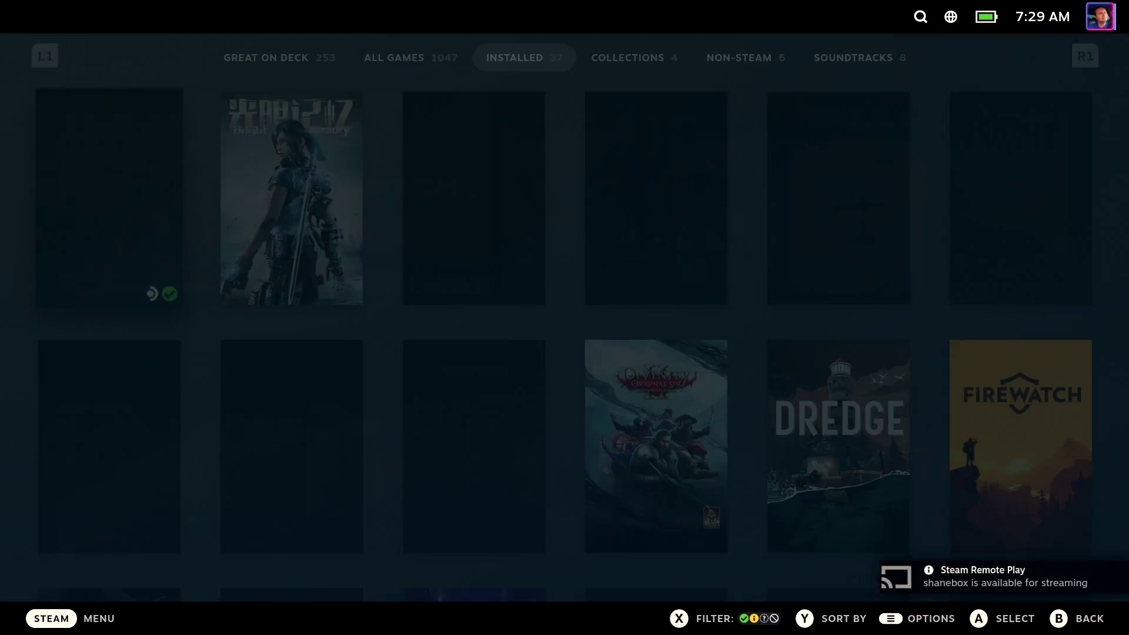
key(Right)
key(Right)
key(Right)
key(Page_Down)
key(Page_Down)
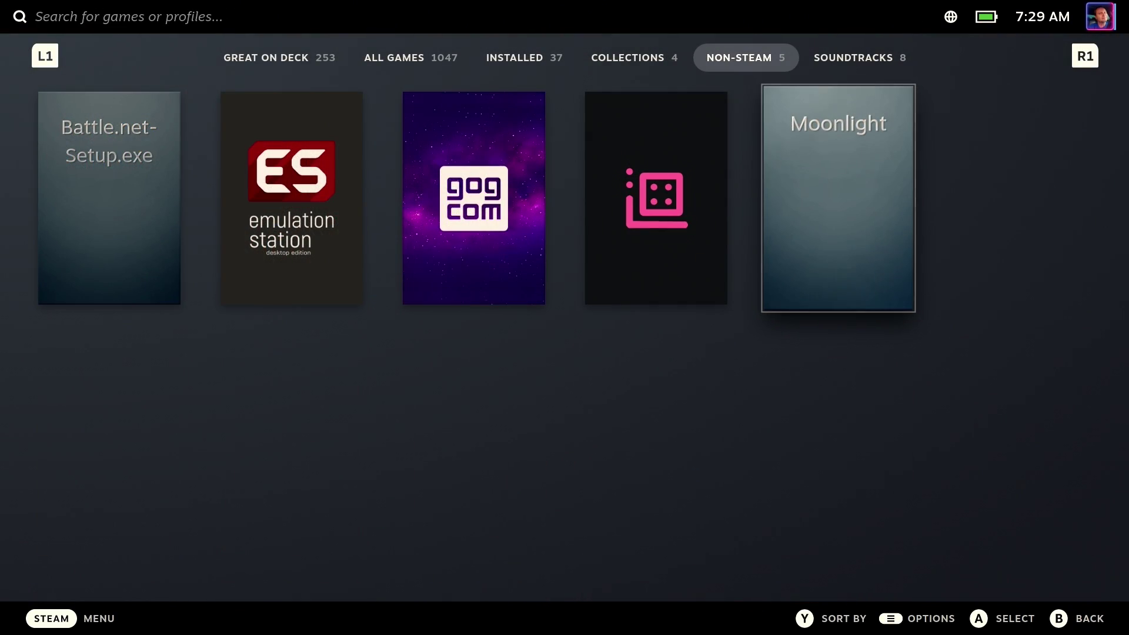
key(Return)
Step: Look through the settings options on Moonlight's game page and close them
key(Right)
key(Right)
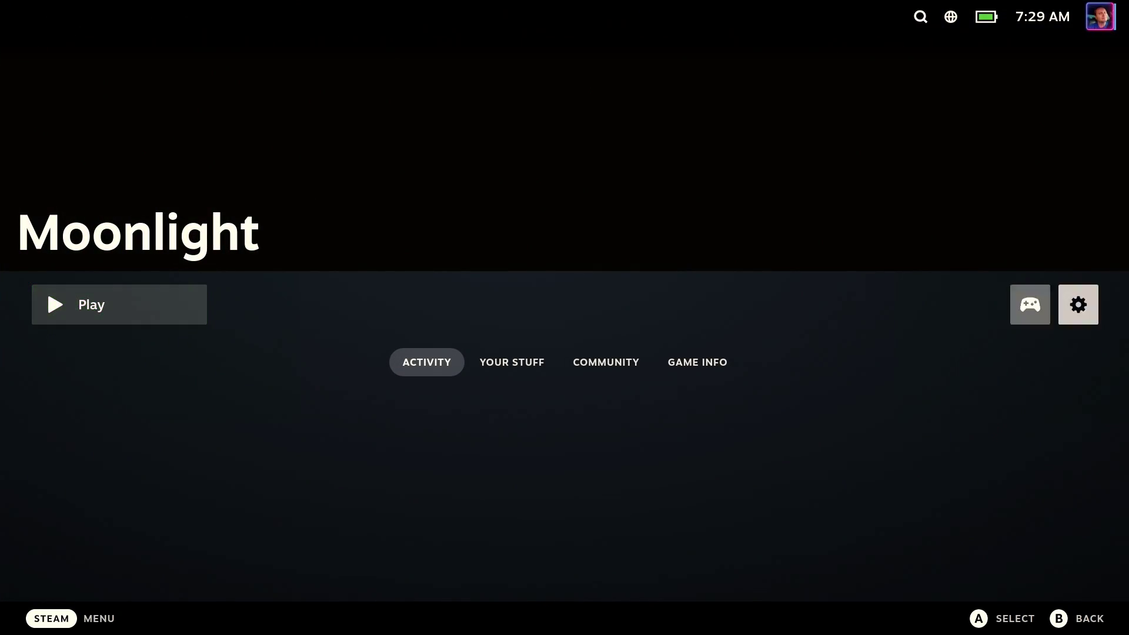
key(Return)
key(Down)
key(Down)
key(Down)
key(Down)
key(Escape)
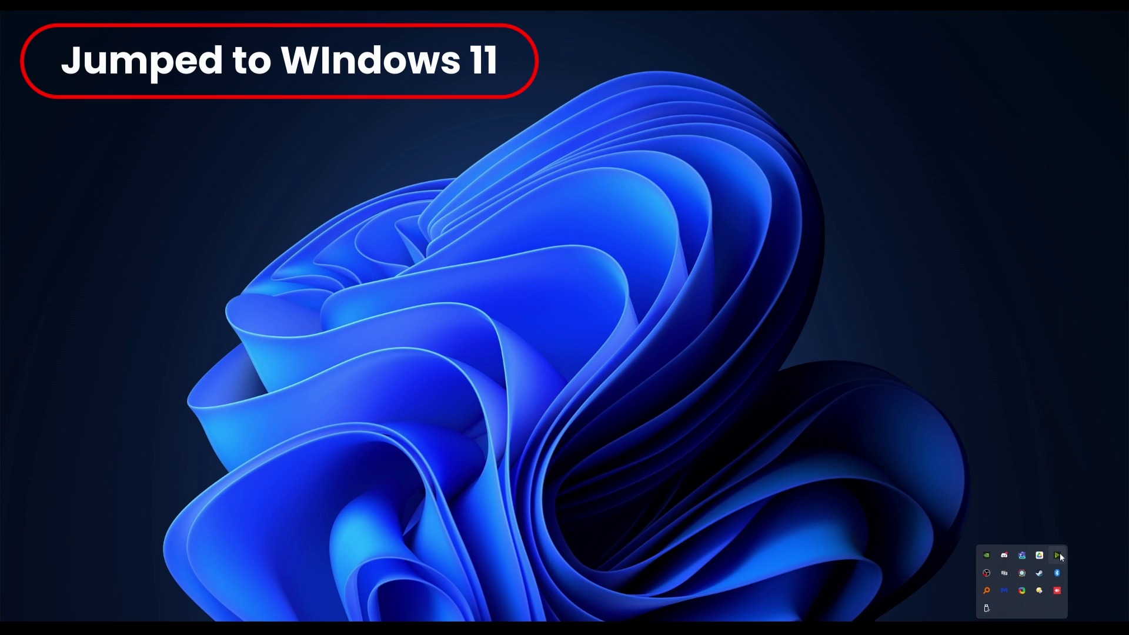
Step: Switch to the Windows 11 PC, open GeForce Experience maximized, and check the GameStream requirements in its general settings
right_click(987, 555)
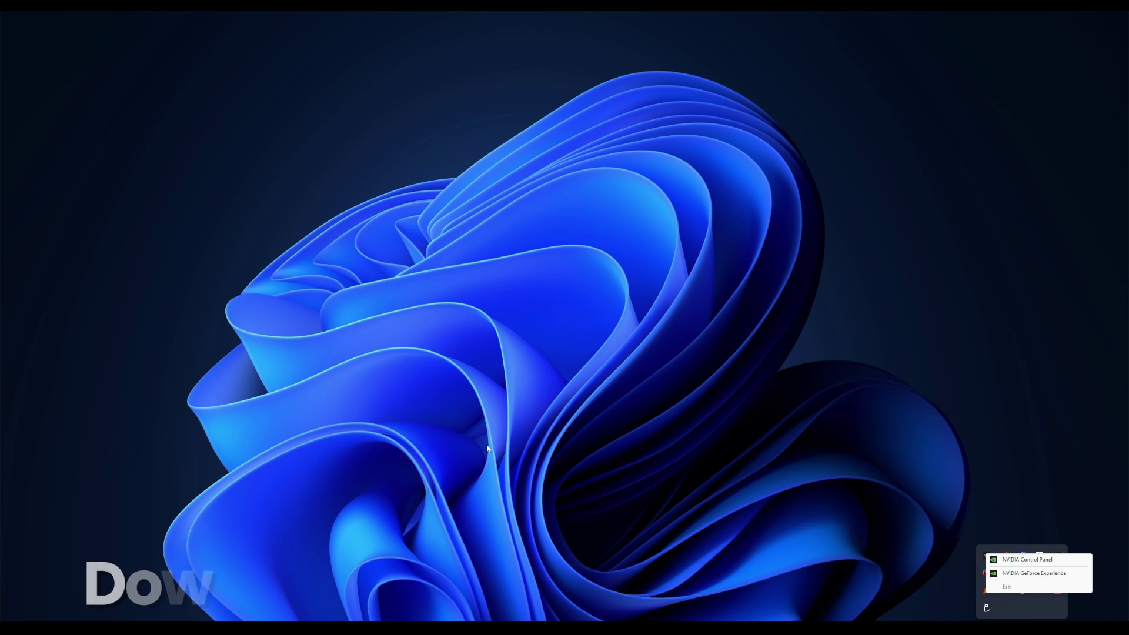
click(1030, 574)
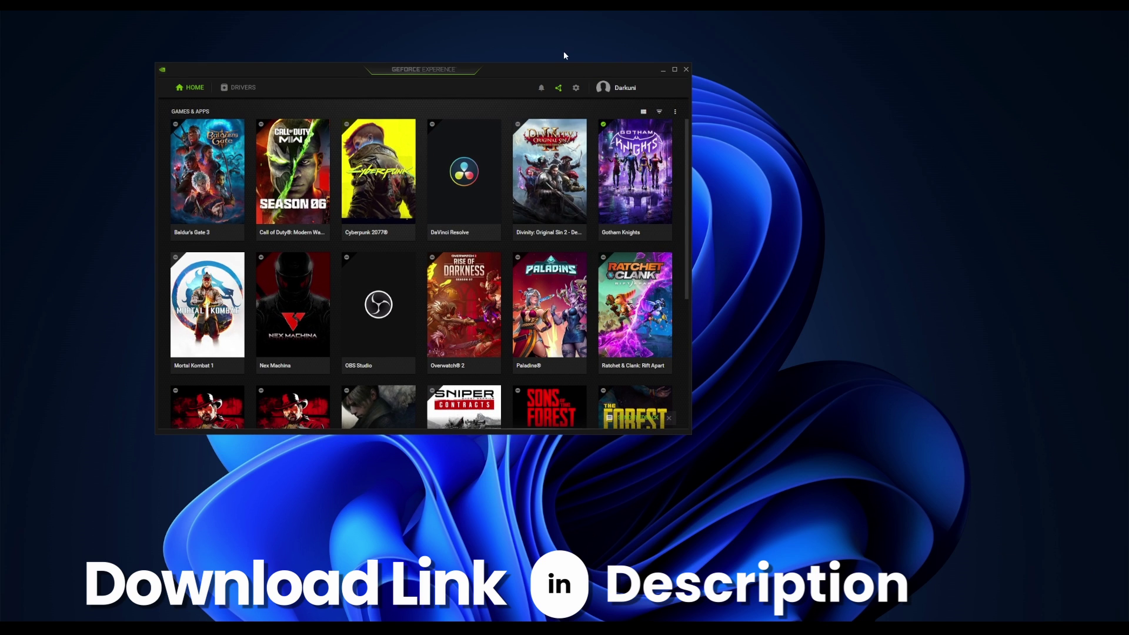
double_click(587, 69)
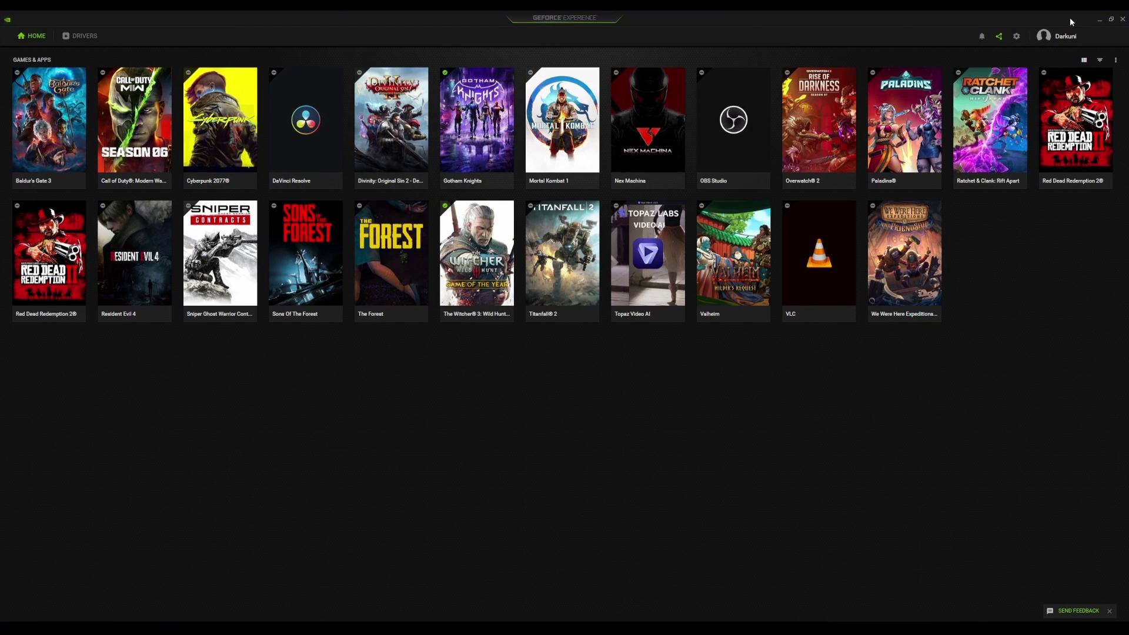
click(1017, 37)
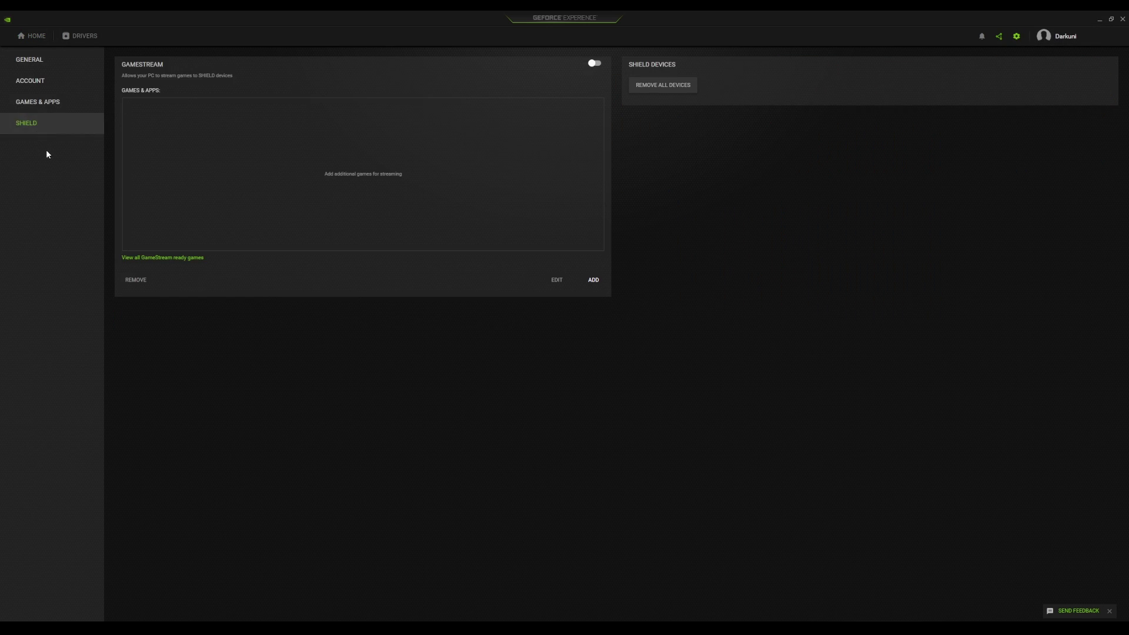
click(37, 65)
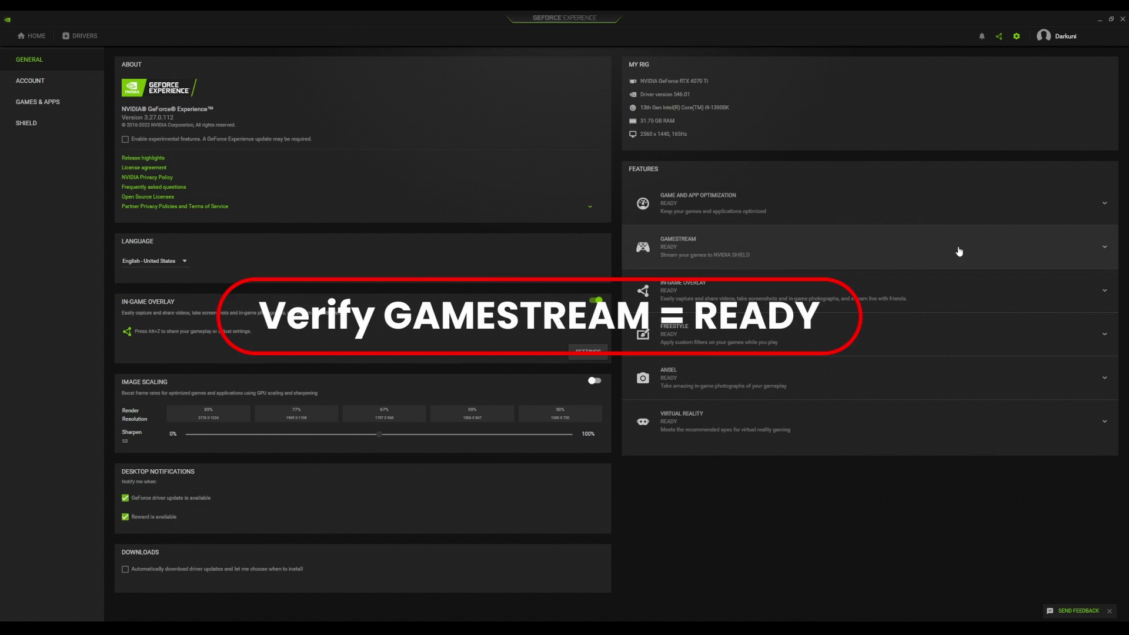
click(1106, 247)
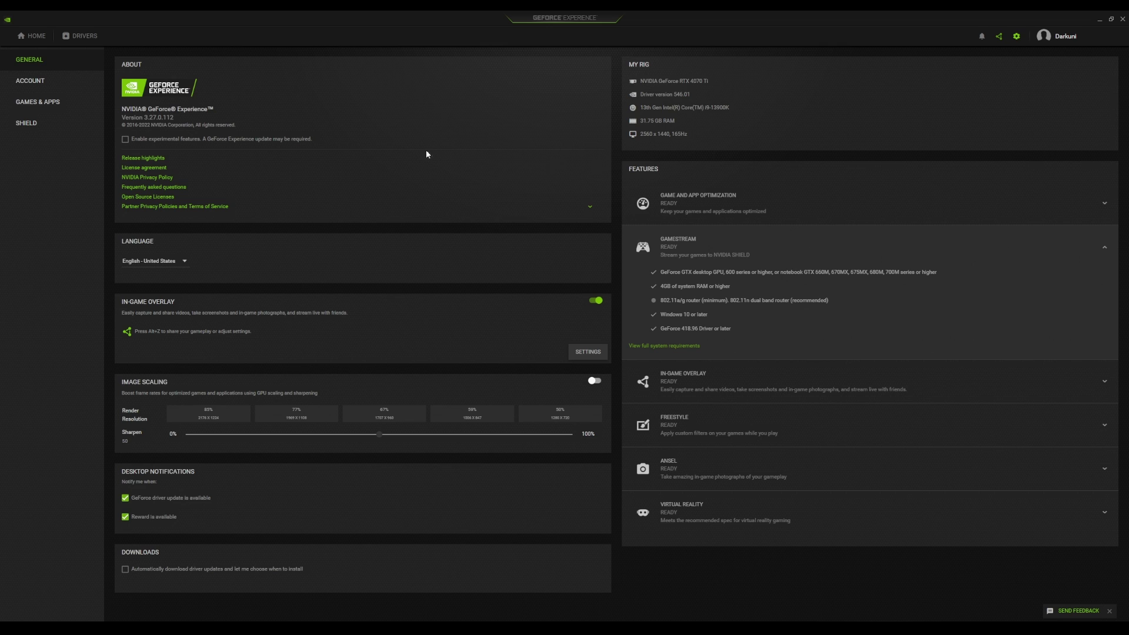
Step: Enable GameStream in the SHIELD settings of GeForce Experience
click(43, 91)
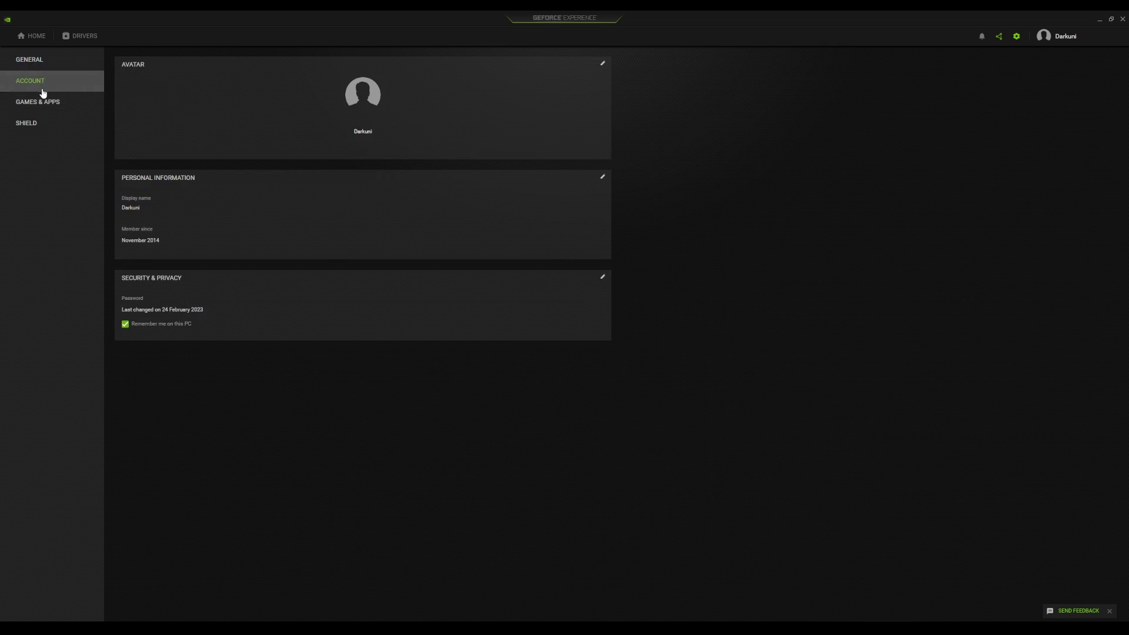
click(46, 98)
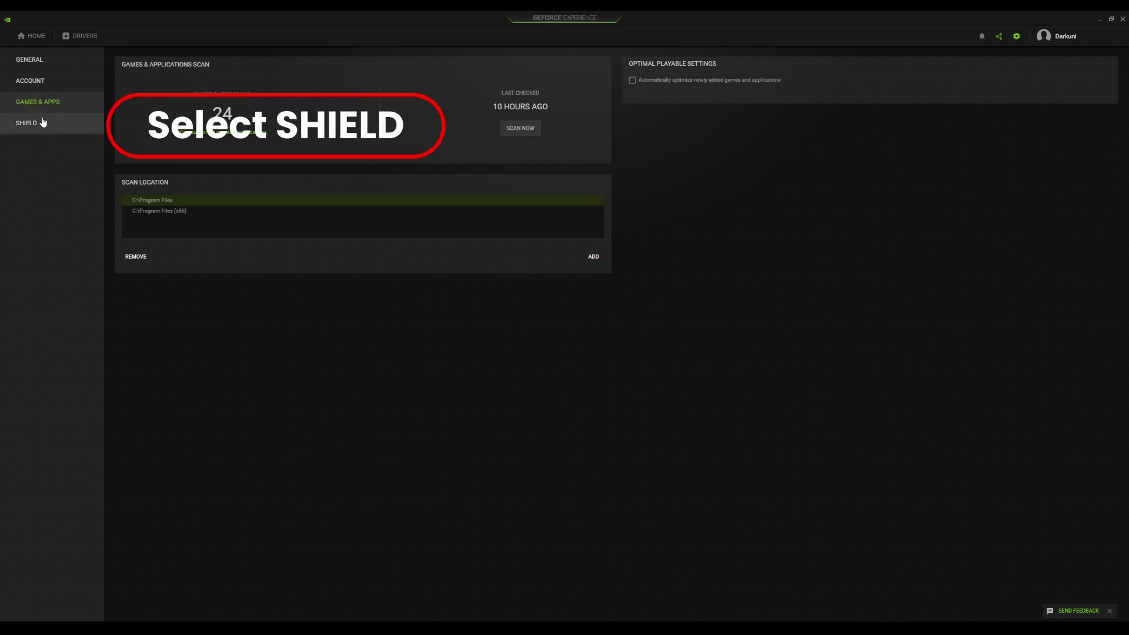
click(40, 124)
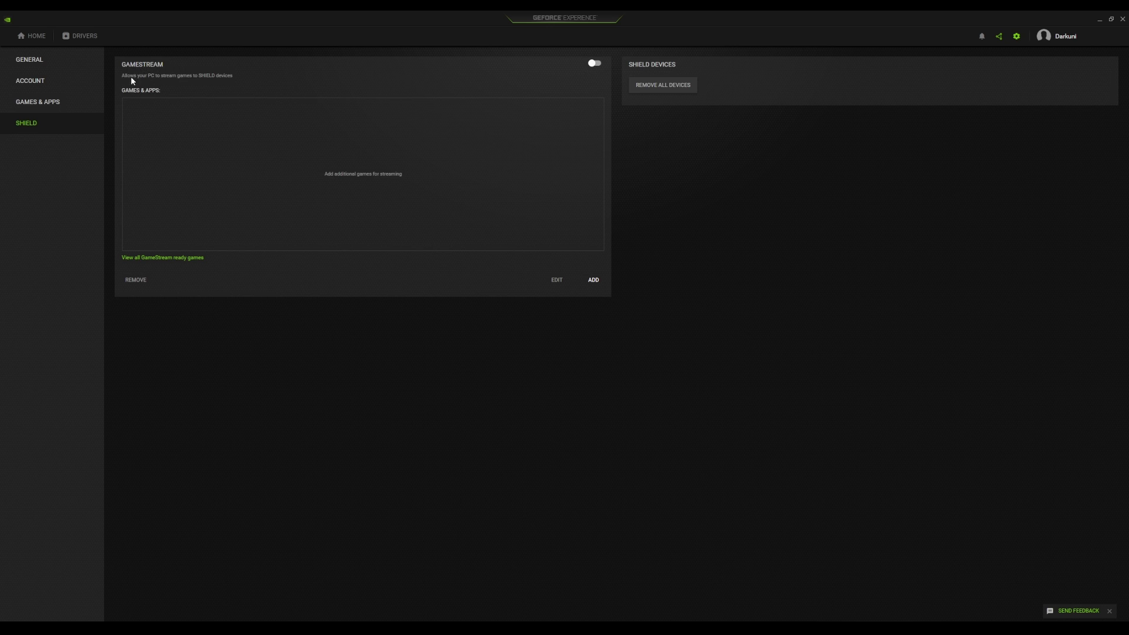
click(591, 64)
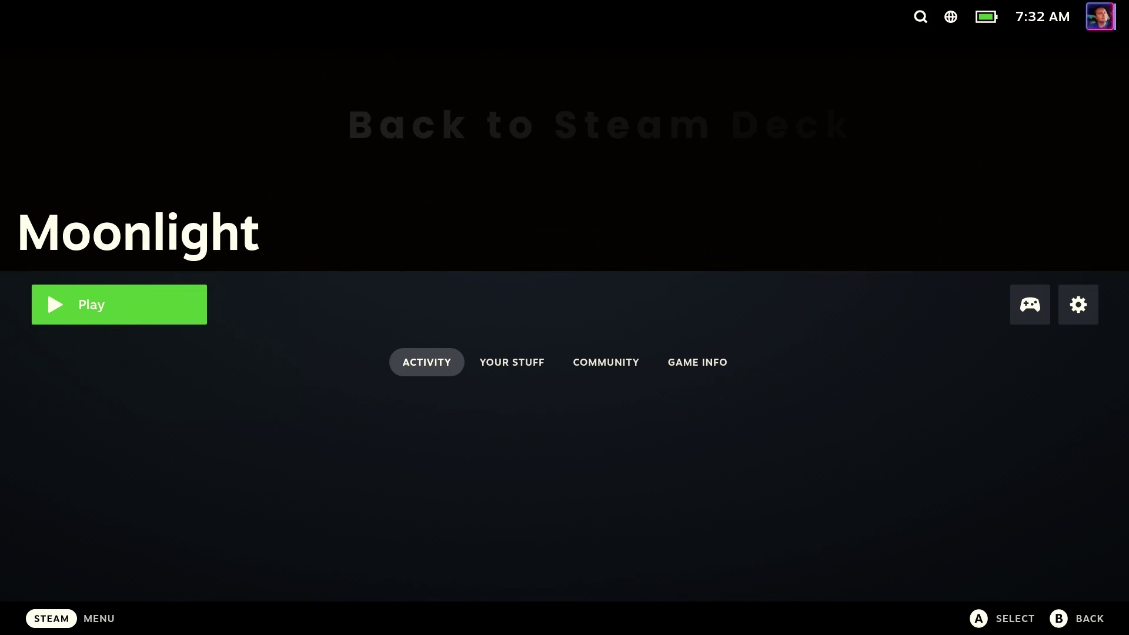
Step: Launch Moonlight on the Steam Deck, request pairing with the listed computer, and enter the pairing PIN on the Windows PC to connect
key(Return)
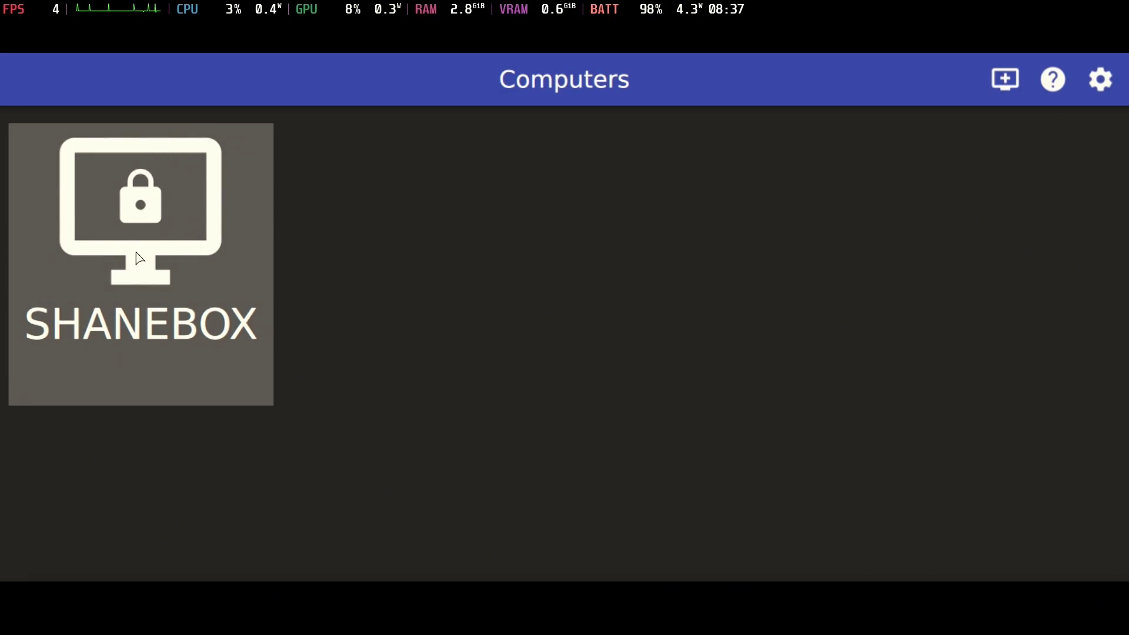
click(178, 268)
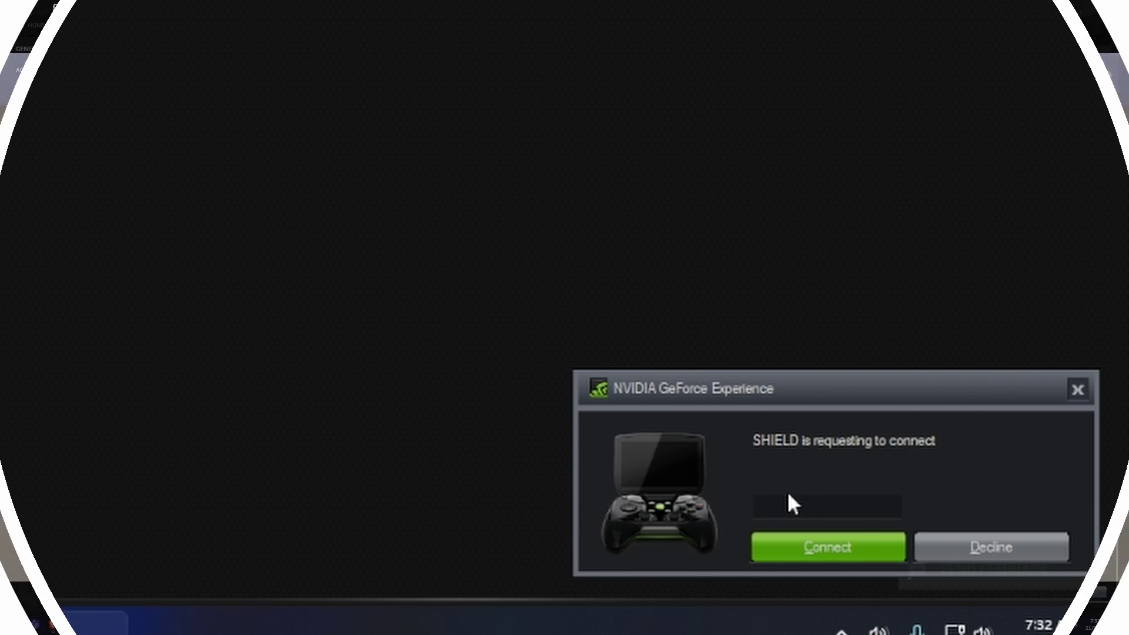
text(9649)
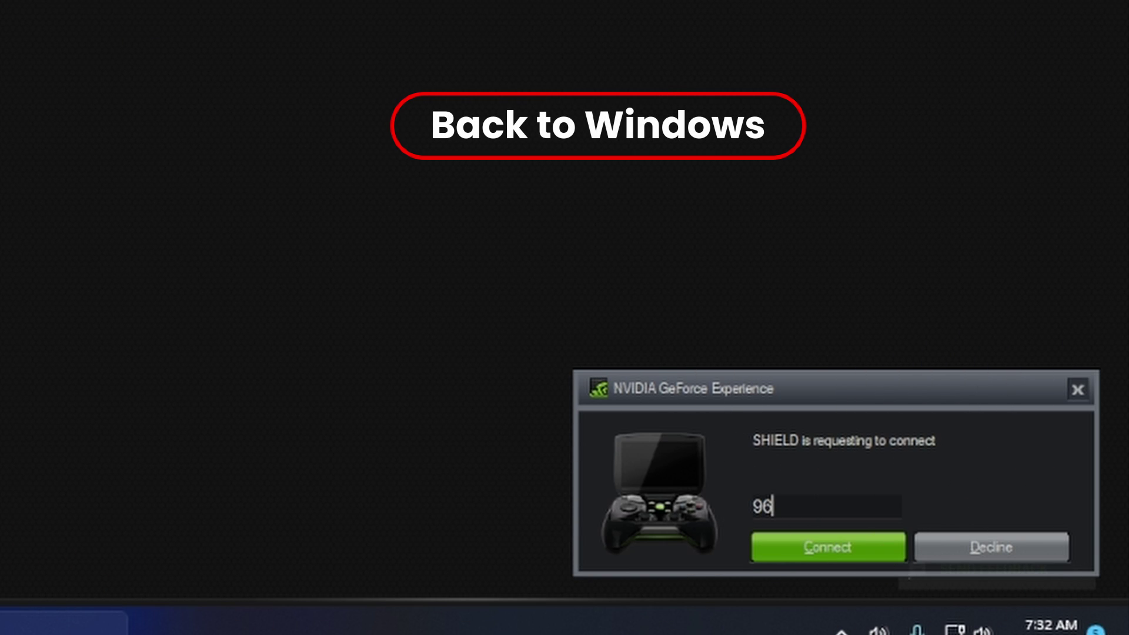
click(790, 555)
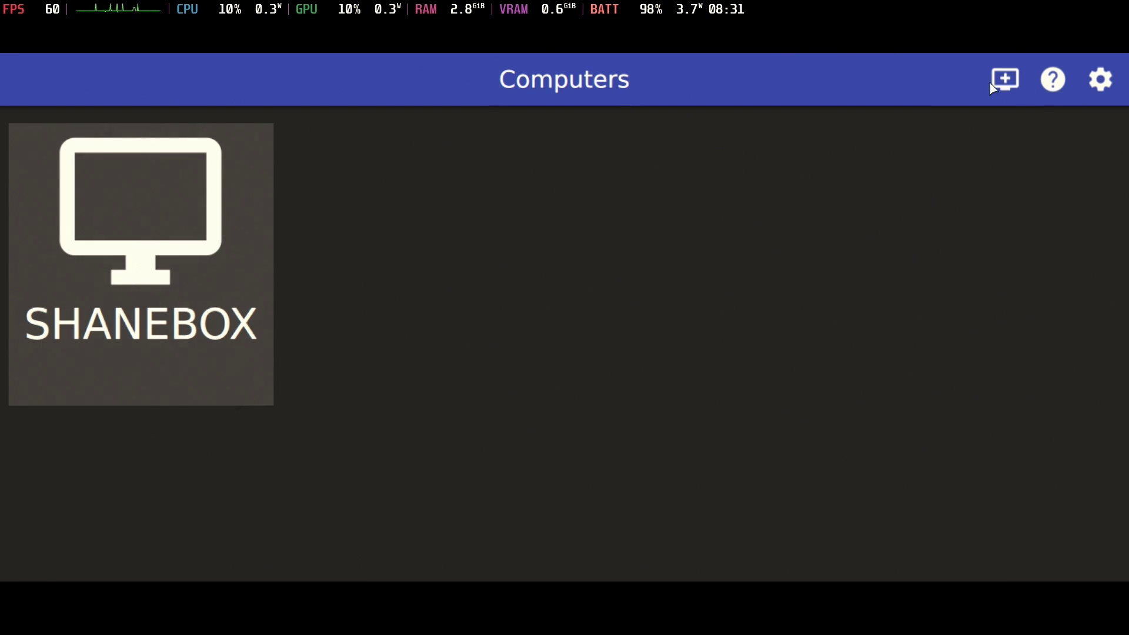
Step: Open Moonlight's settings on the Steam Deck and set the video bitrate to 71 Mbps
click(1104, 85)
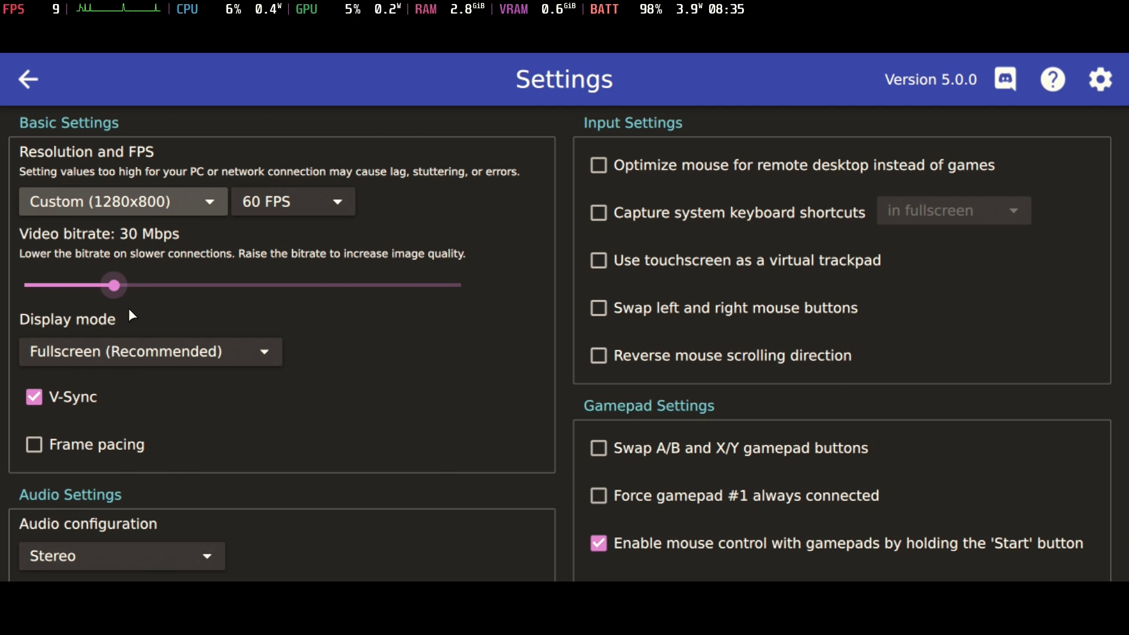
drag(125, 284, 230, 285)
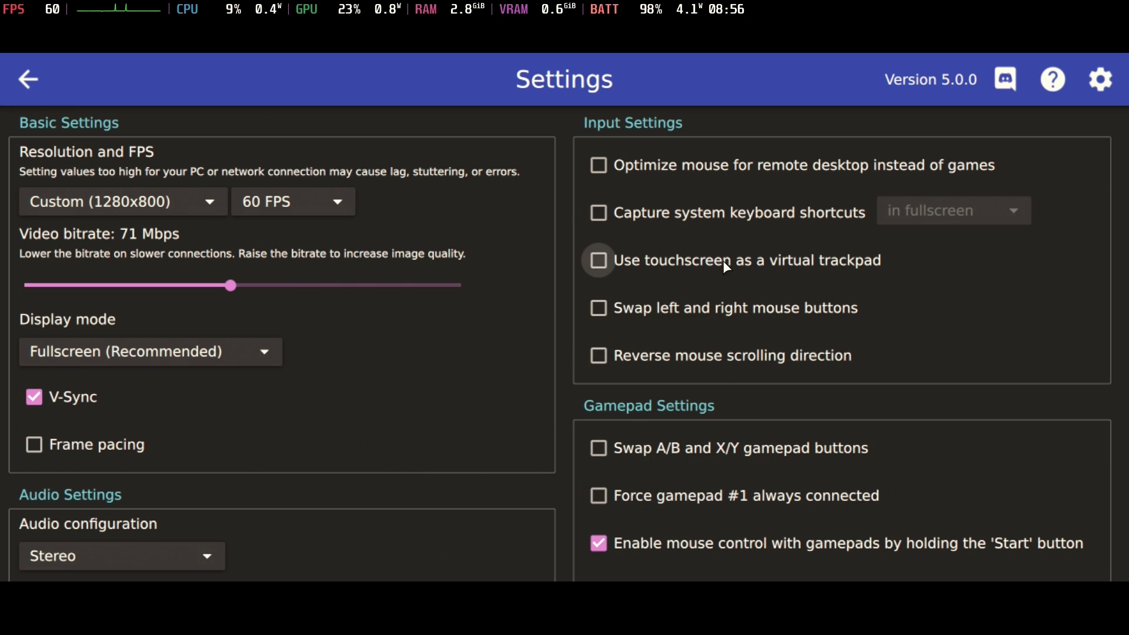
Step: Review the remaining input, audio, UI, gamepad, host and advanced settings in Moonlight
mouse_move(725, 267)
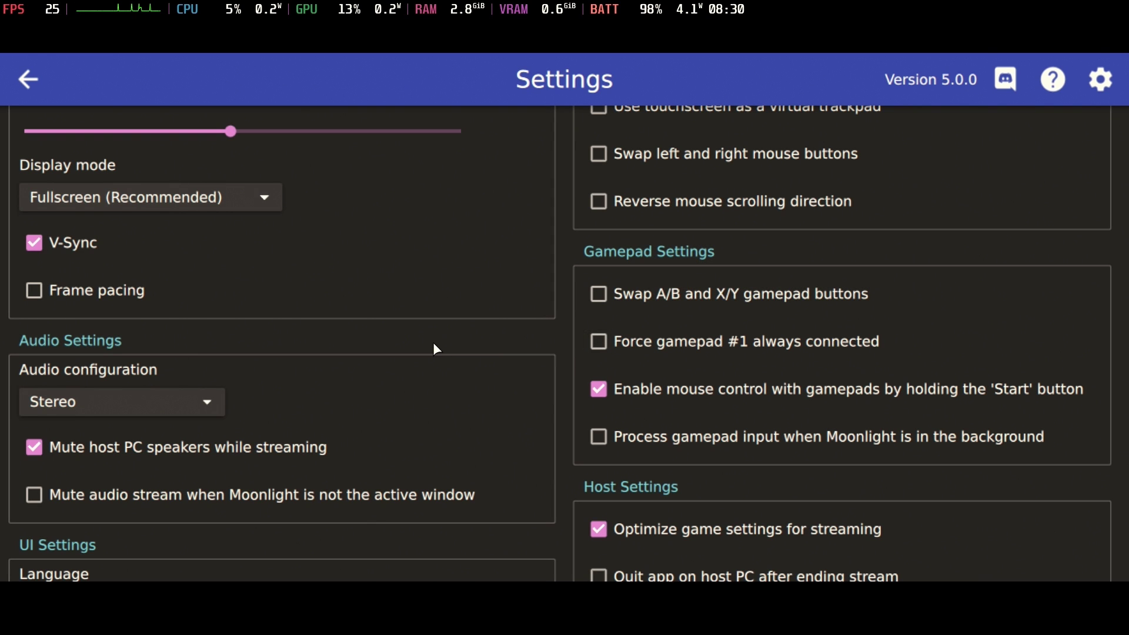
scroll(434, 344, down, 1)
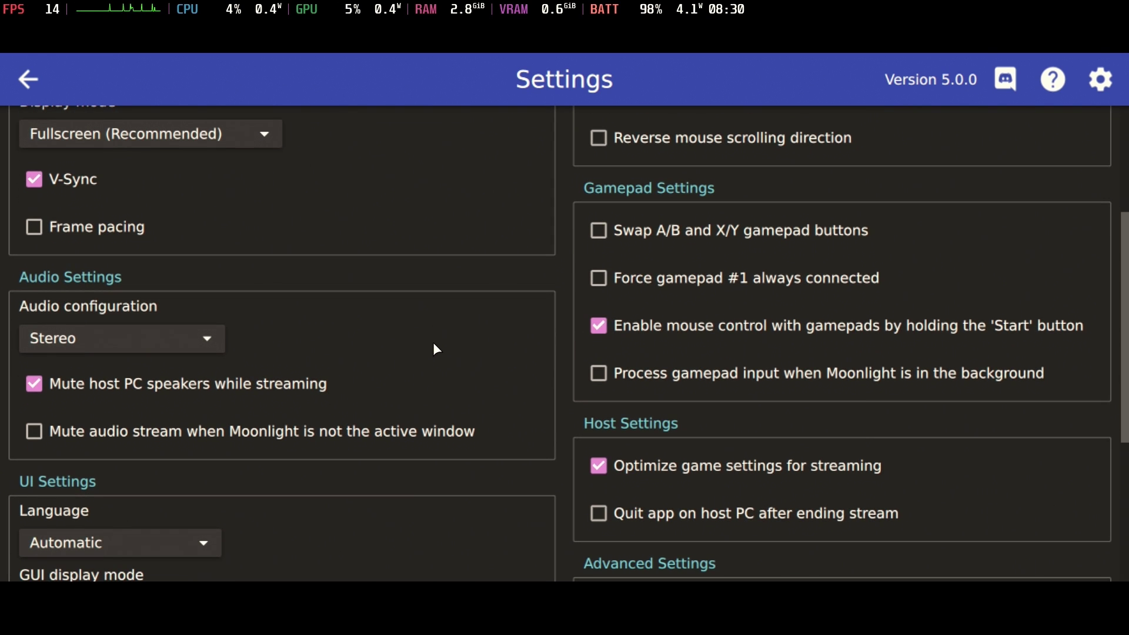
scroll(433, 342, down, 2)
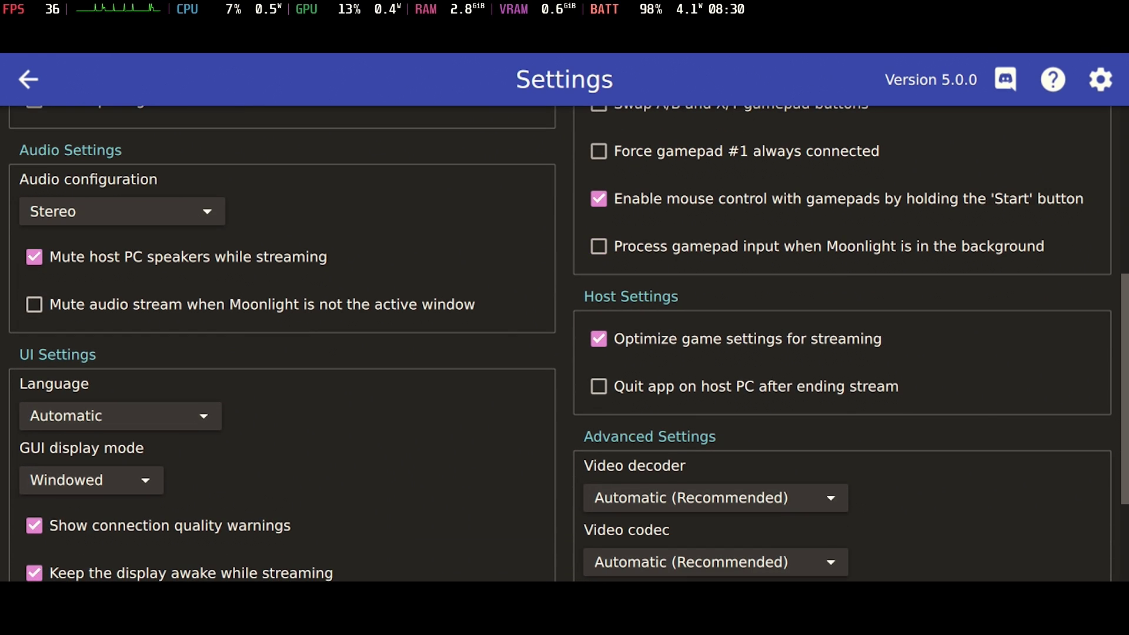
scroll(565, 344, down, 1)
scroll(565, 344, down, 1)
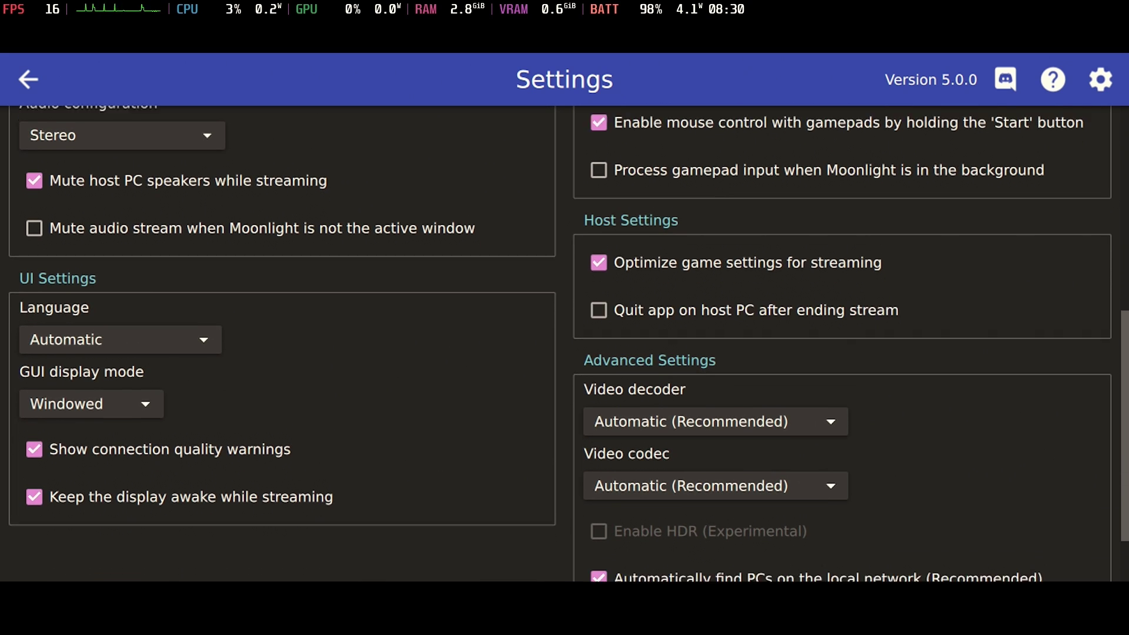
scroll(34, 362, down, 1)
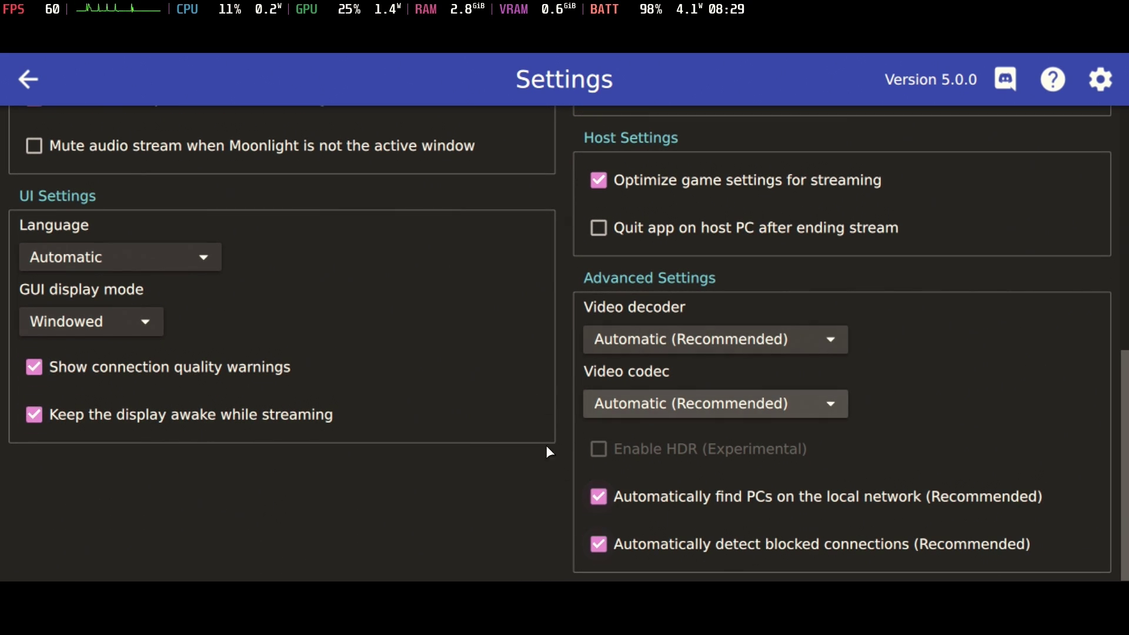
scroll(720, 224, up, 10)
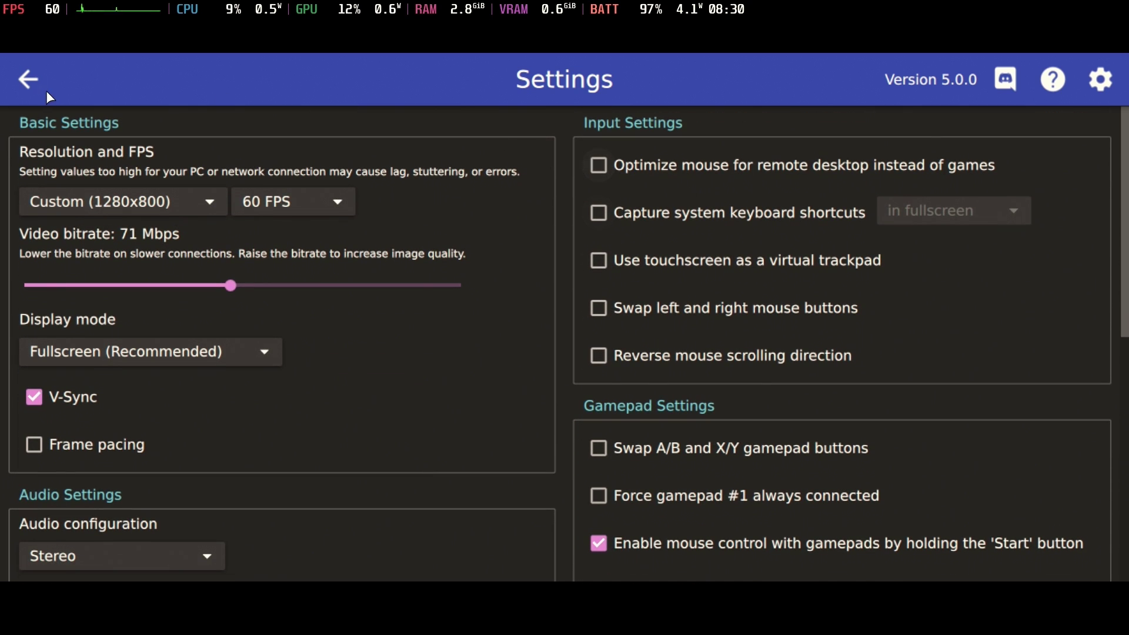
Step: Leave the settings, open the paired computer and start streaming Steam from it
click(17, 83)
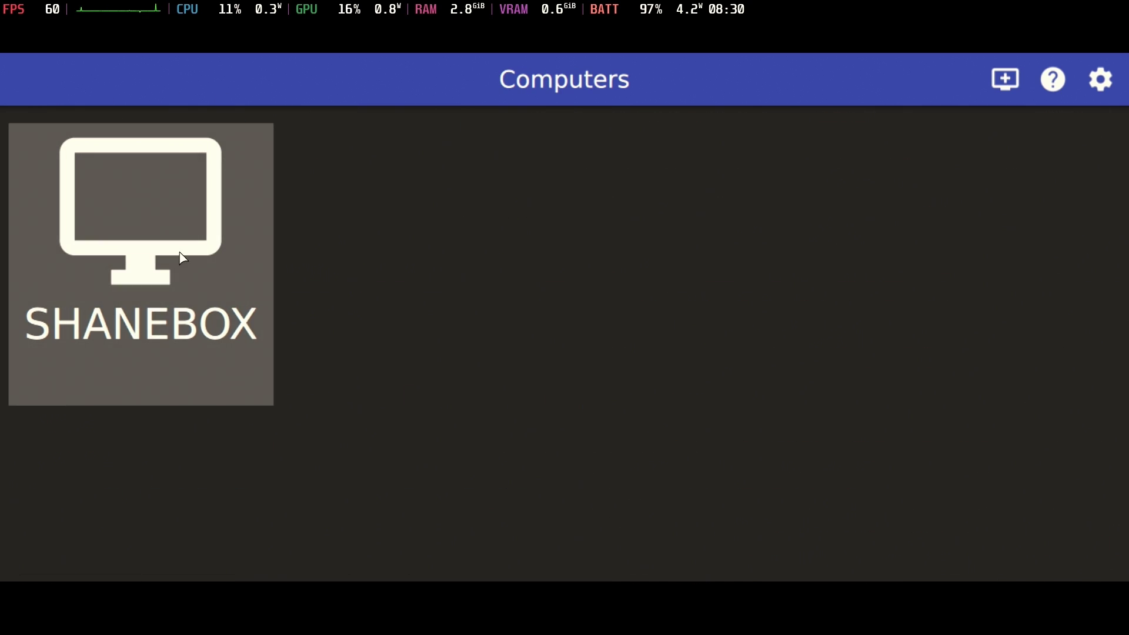
click(180, 252)
click(118, 177)
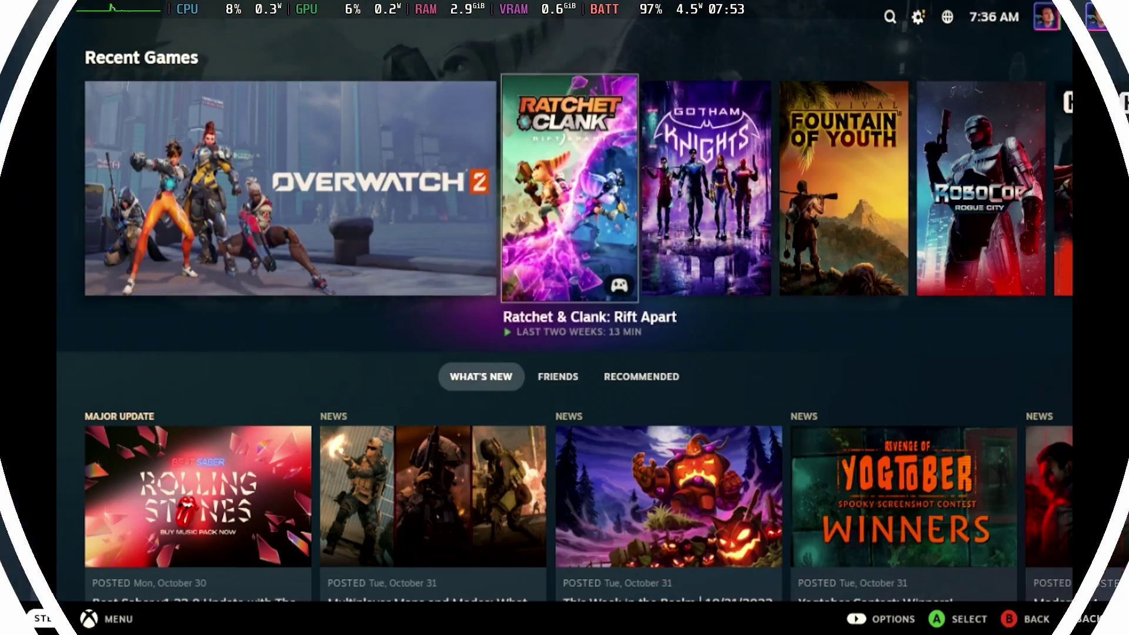
Step: Browse the recent games in the streamed Steam library and launch Overwatch 2, accepting the on-screen keyboard notice
key(Left)
key(Right)
key(Right)
key(Right)
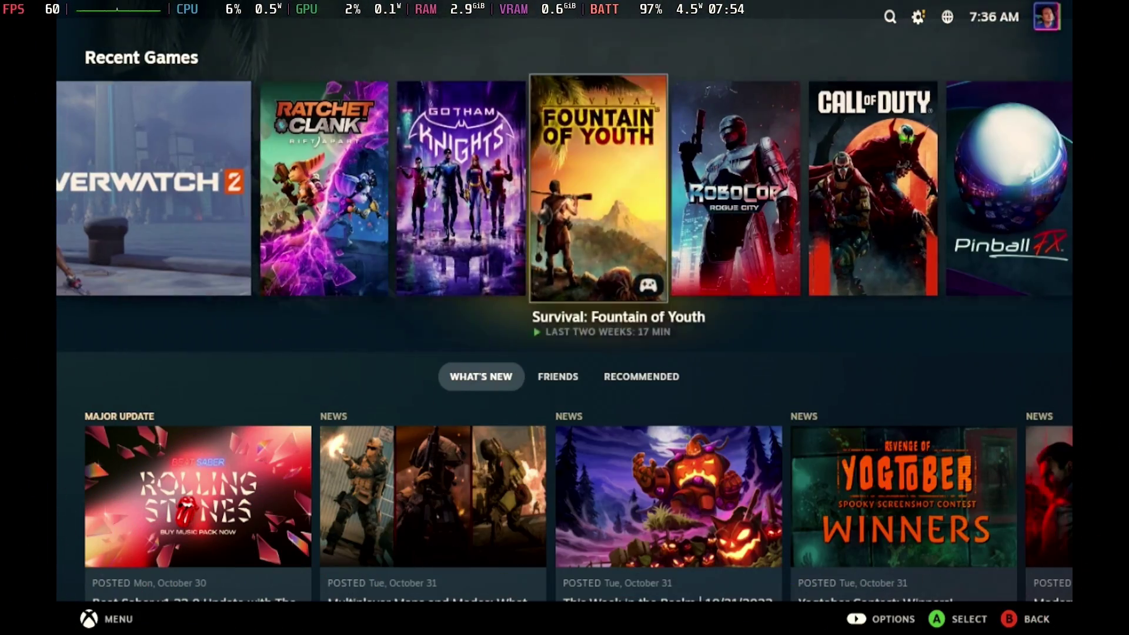
key(Left)
key(Left)
key(Left)
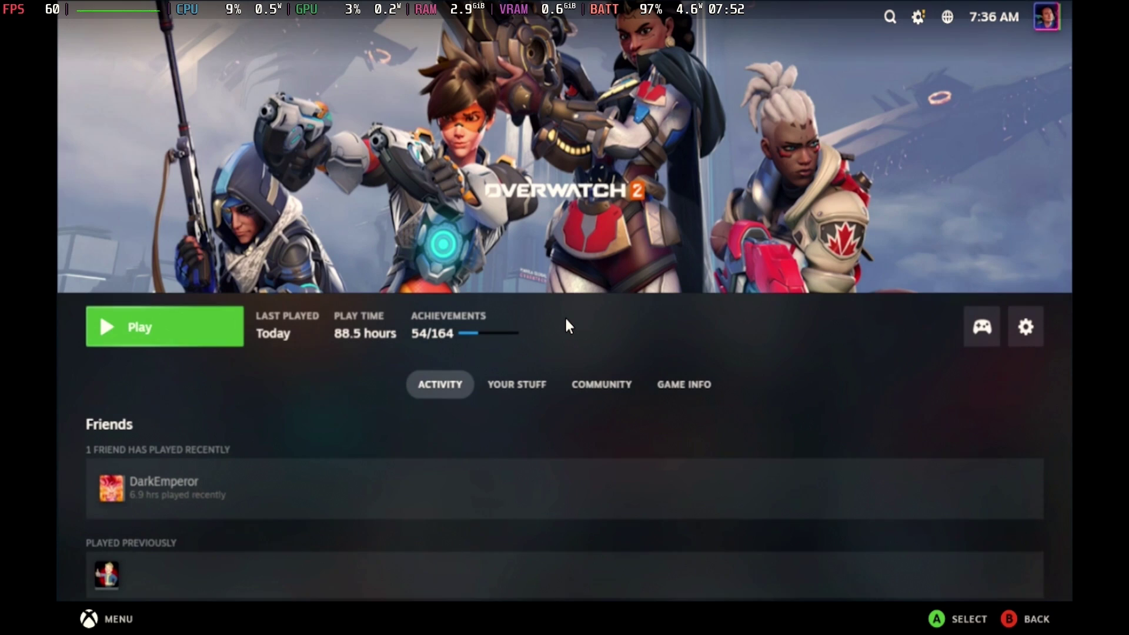
key(Return)
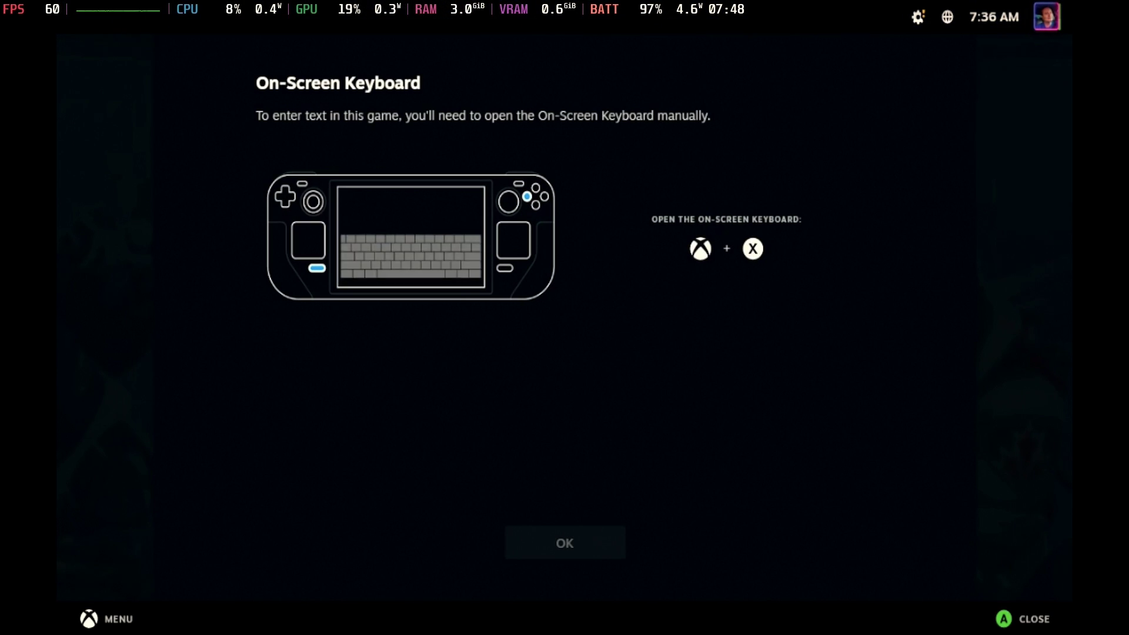
key(Return)
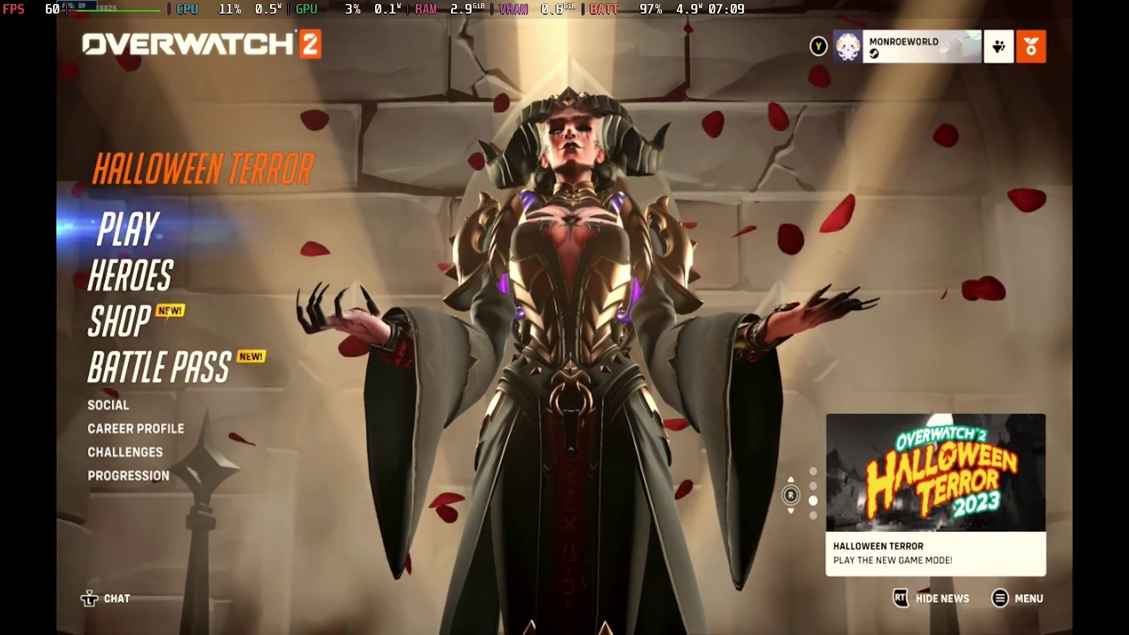
Step: Look through the Overwatch 2 main menu and open the Play modes
key(Down)
key(Down)
key(Down)
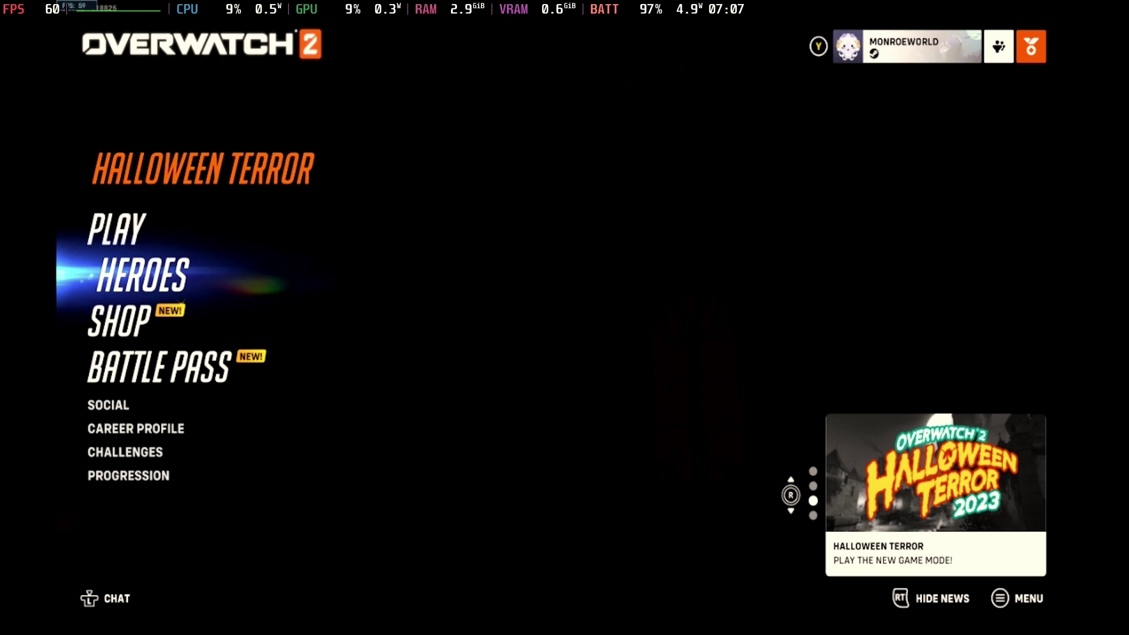
key(Up)
key(Return)
Step: Start the Practice Range from the Play modes and continue with a support hero
key(Right)
key(Right)
key(Right)
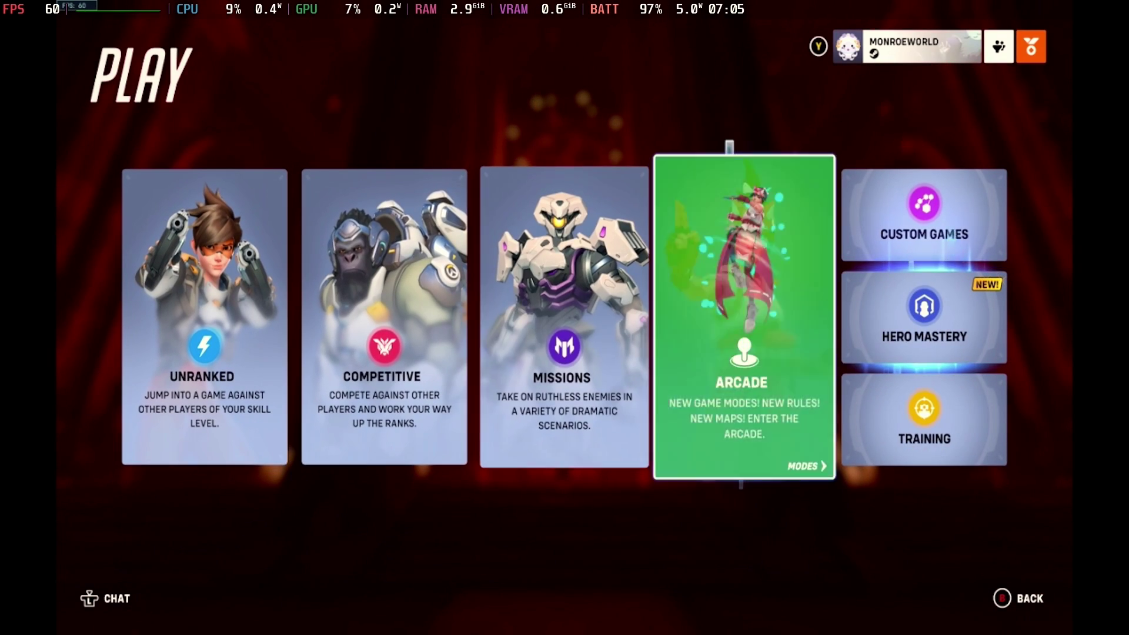
key(Right)
key(Return)
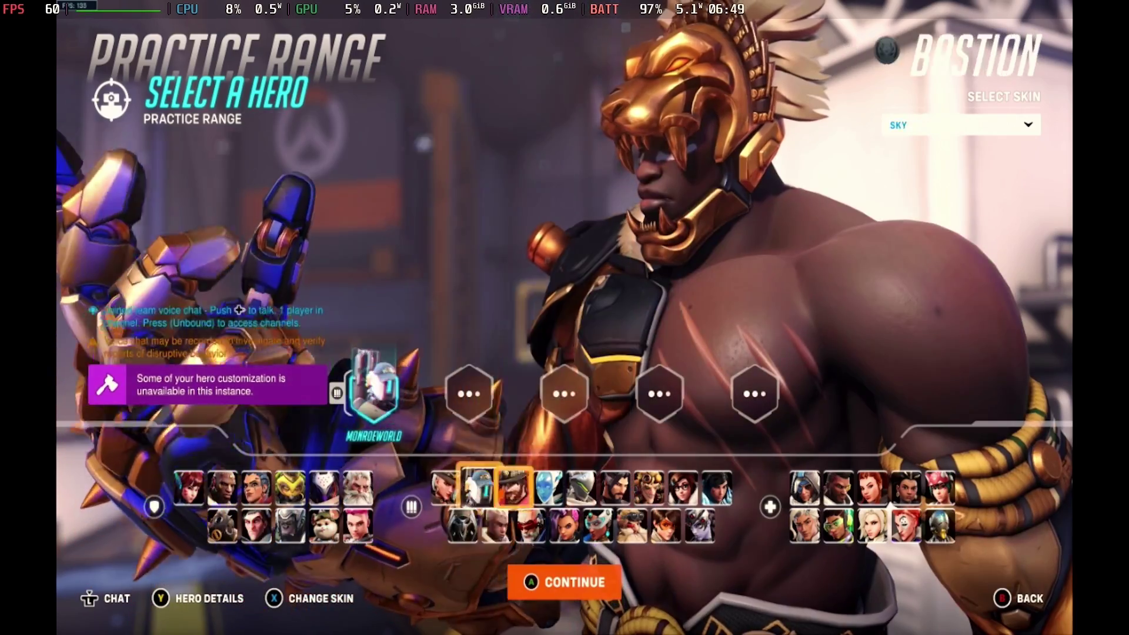
click(804, 489)
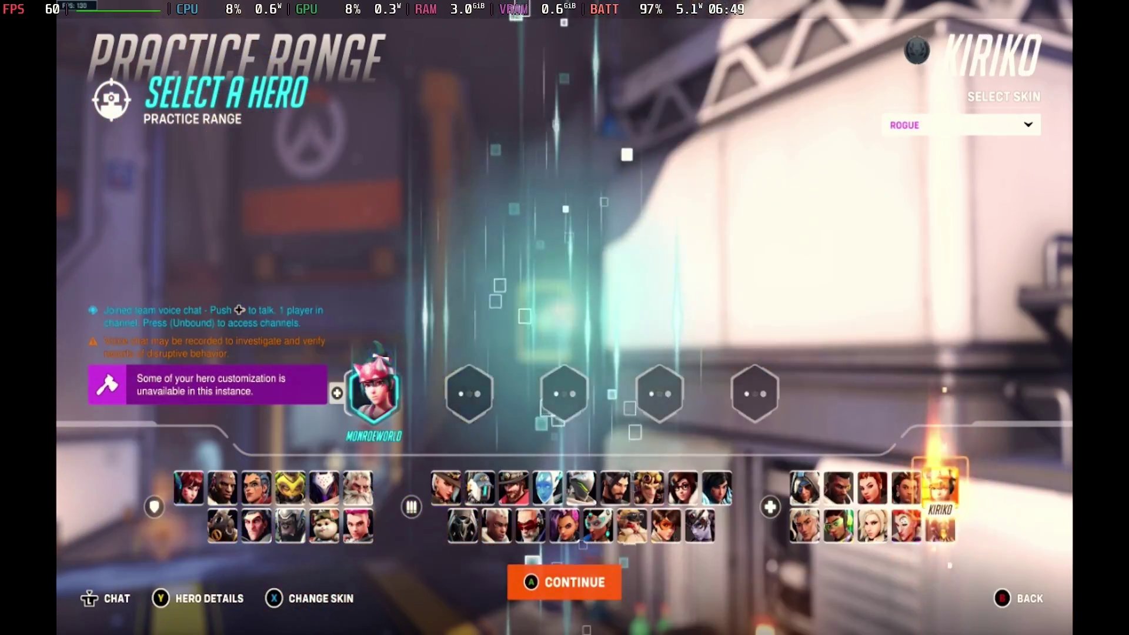
key(Return)
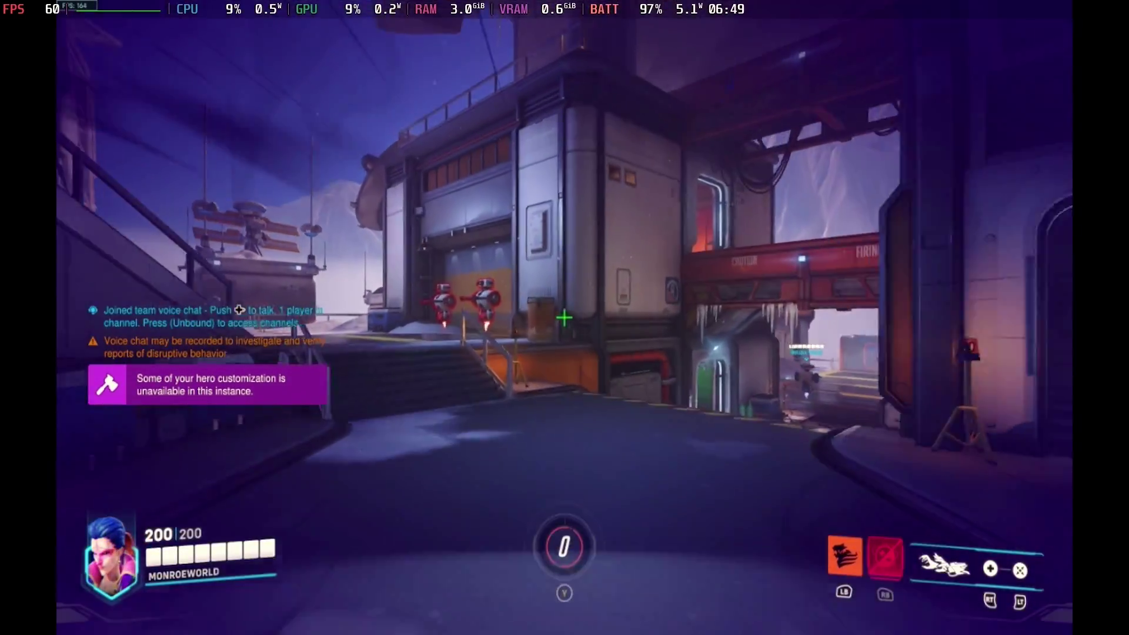
Step: Test the streamed gameplay by attacking the standard bots and using the hero's abilities in the Practice Range
key(shift)
right_click(564, 317)
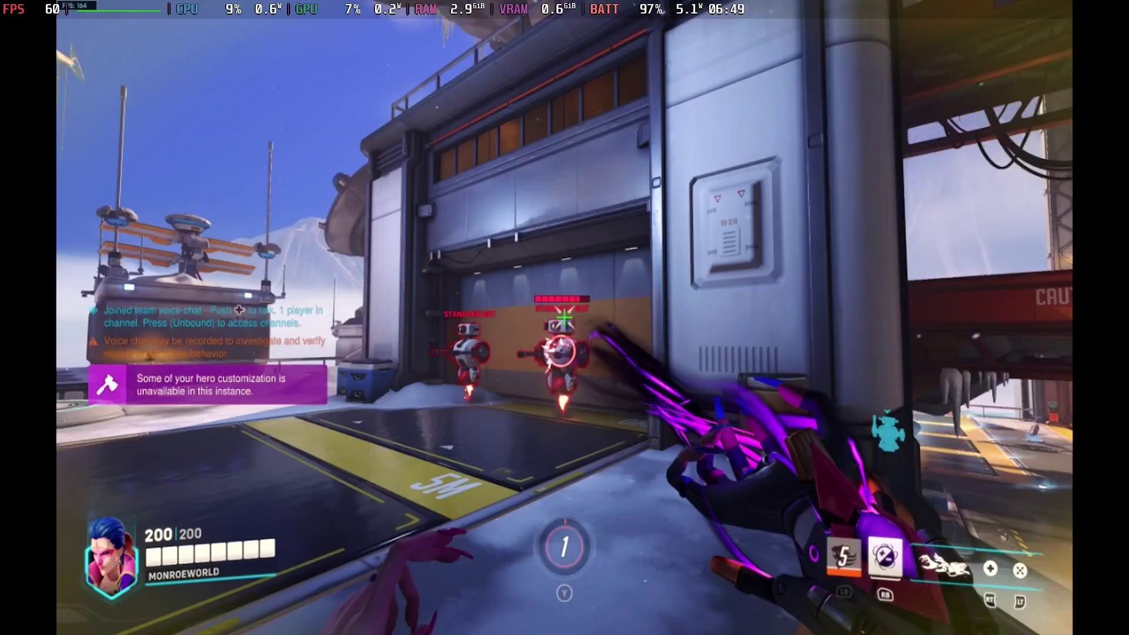
key(e)
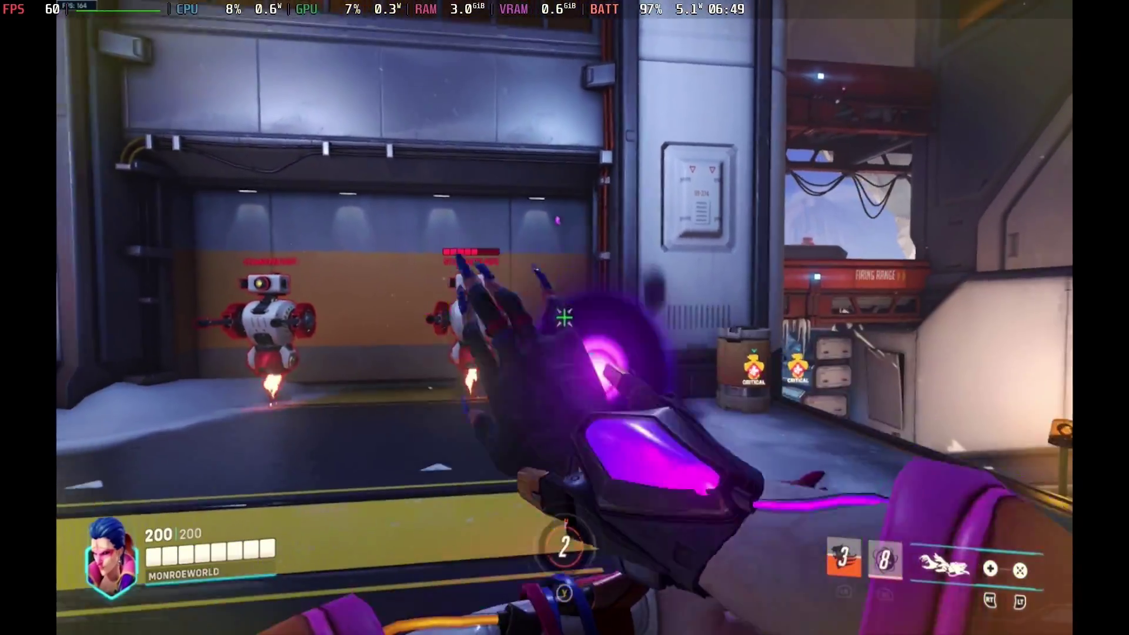
right_click(564, 317)
right_click(564, 317)
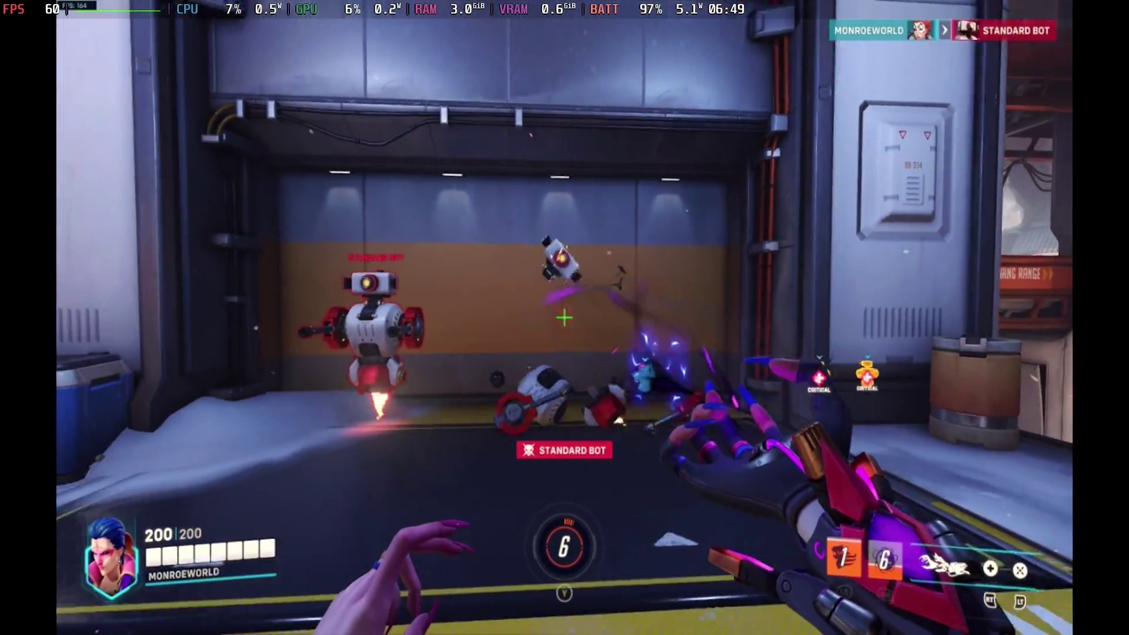
right_click(564, 318)
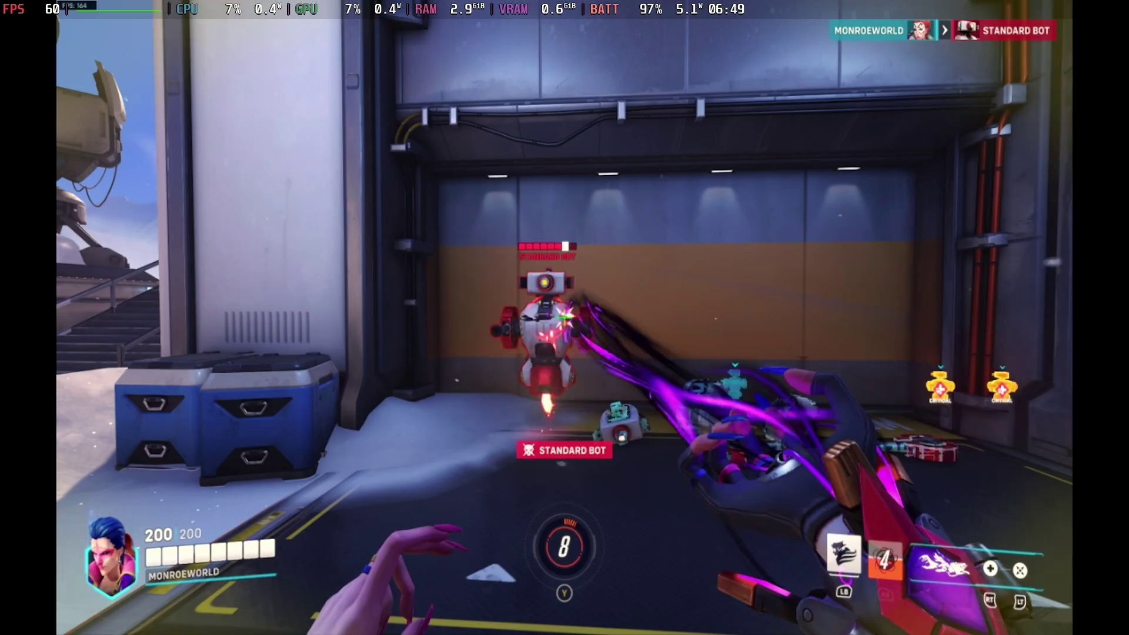
right_click(564, 317)
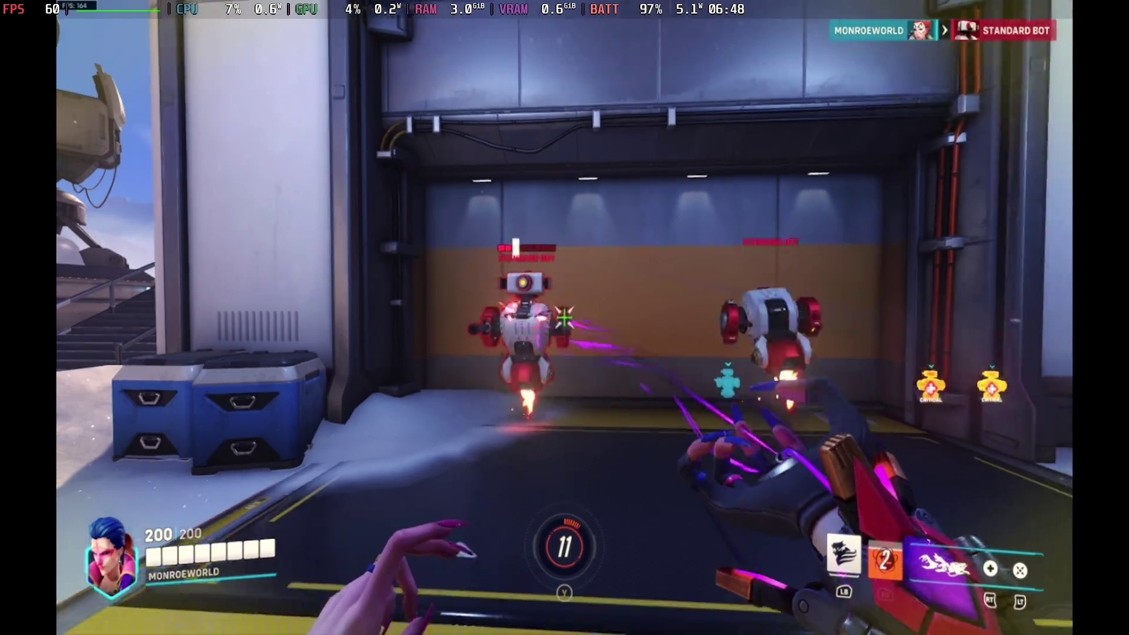
key(shift)
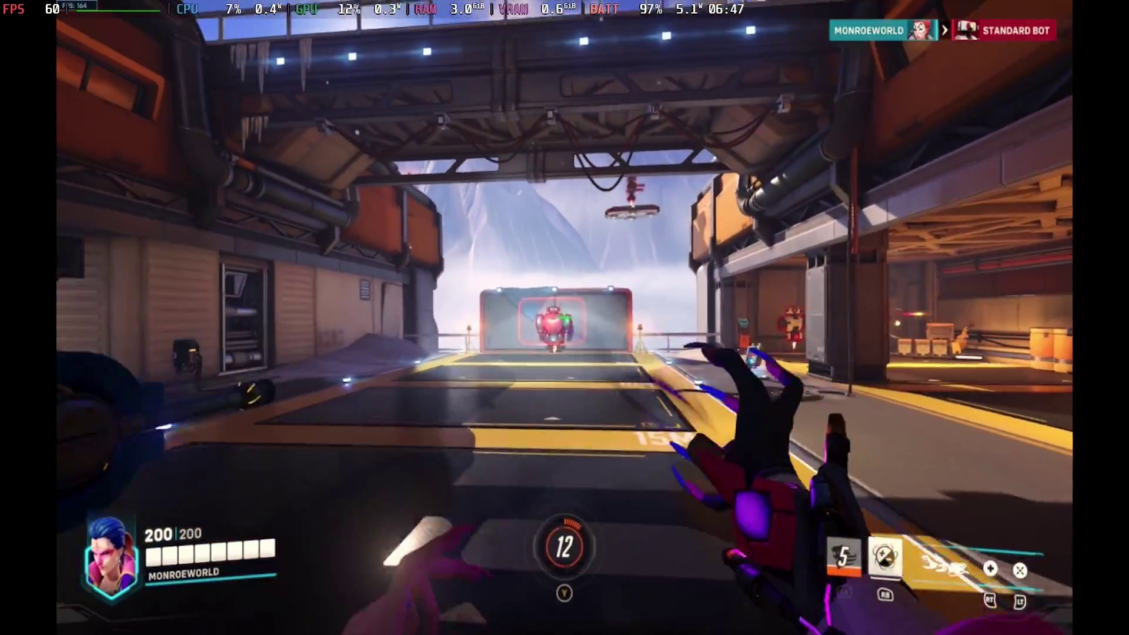
key(e)
right_click(564, 318)
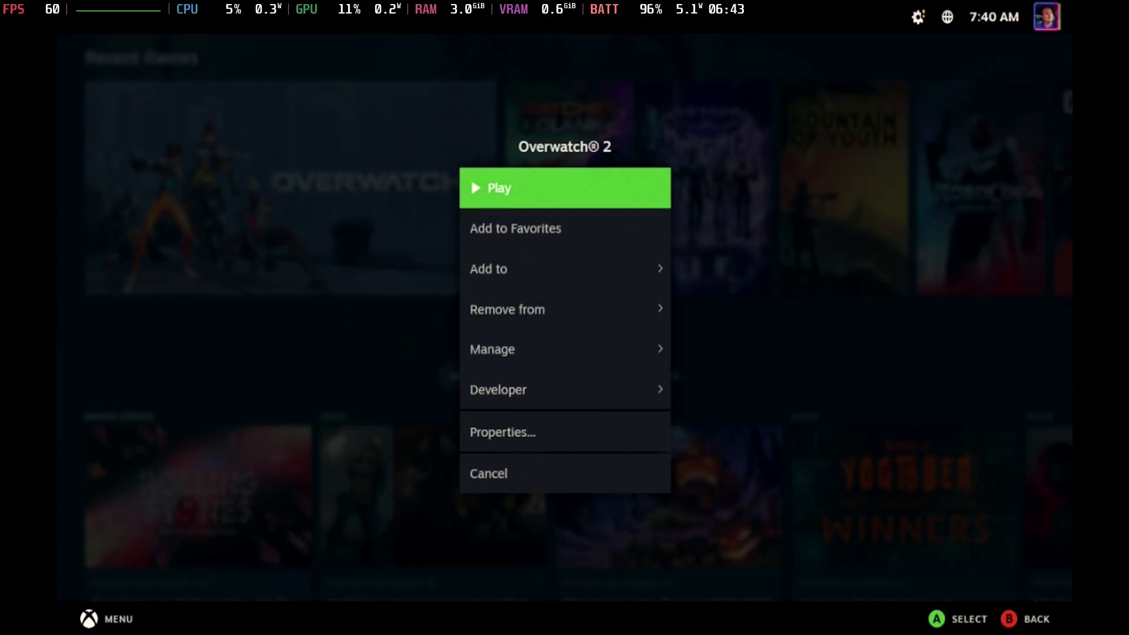
Step: Close the Overwatch 2 options and leave the Steam stream to return to Moonlight's app list
key(Escape)
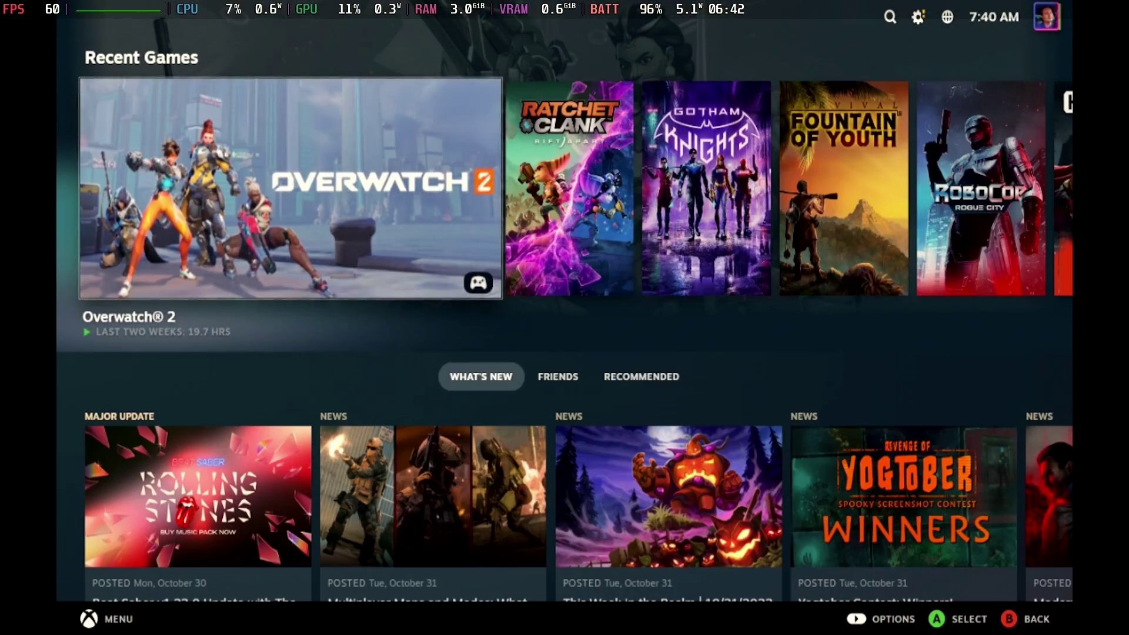
right_click(471, 178)
click(470, 179)
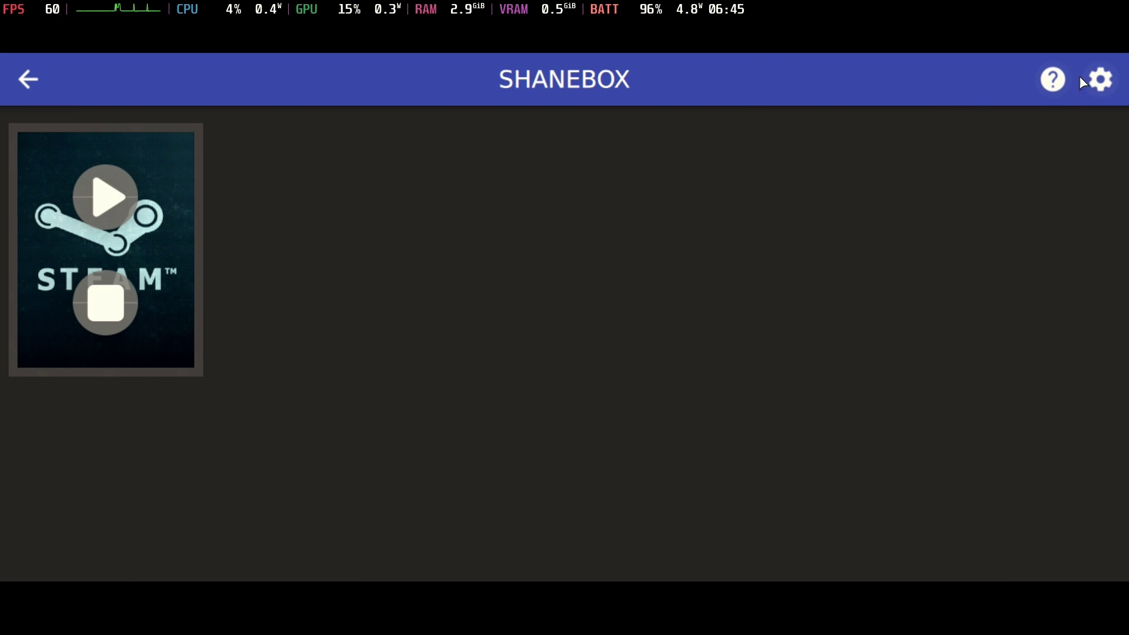
Step: Enable "Force gamepad #1 always connected" in Moonlight's gamepad settings and return to the app list
click(1107, 79)
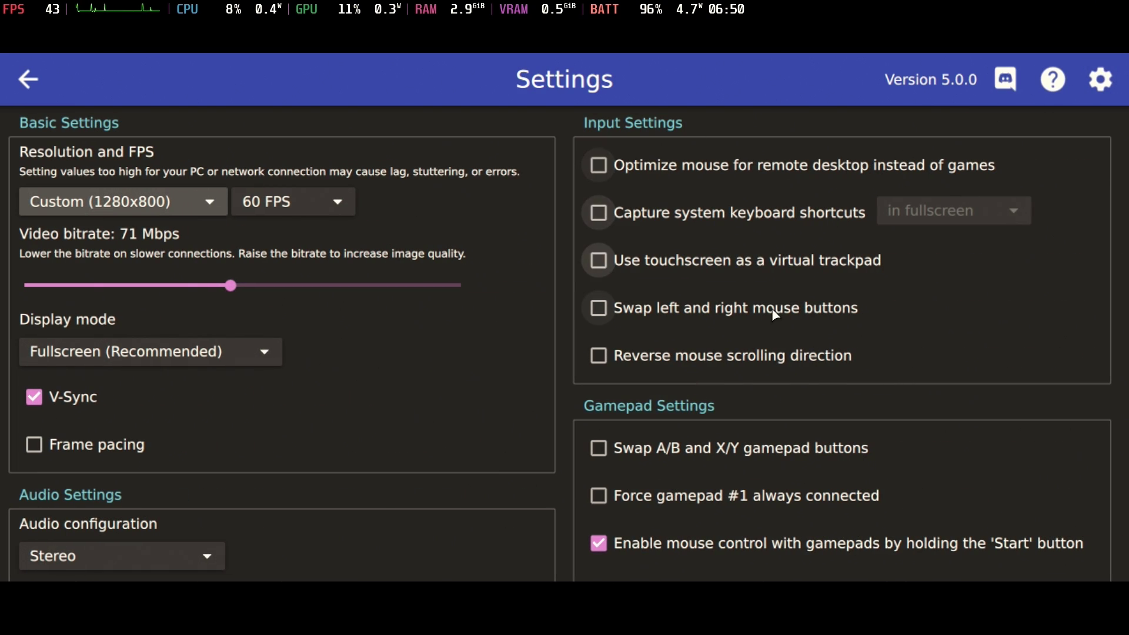
click(696, 496)
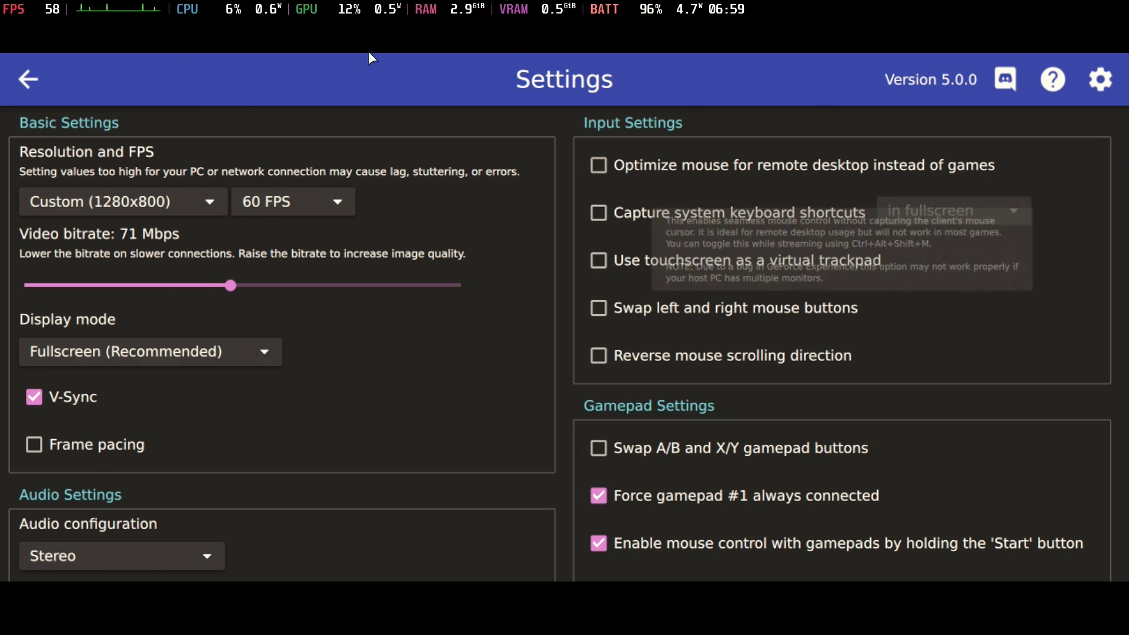
click(26, 82)
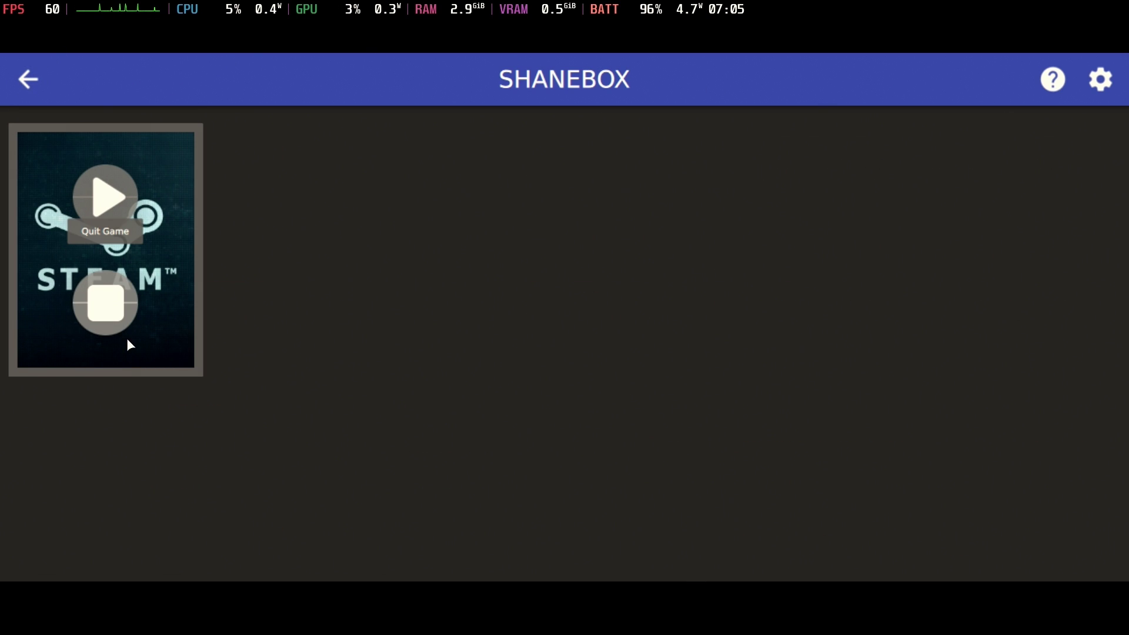
Step: Quit the running Steam session on the host PC, confirming the quit, and go back to the computer list
click(119, 313)
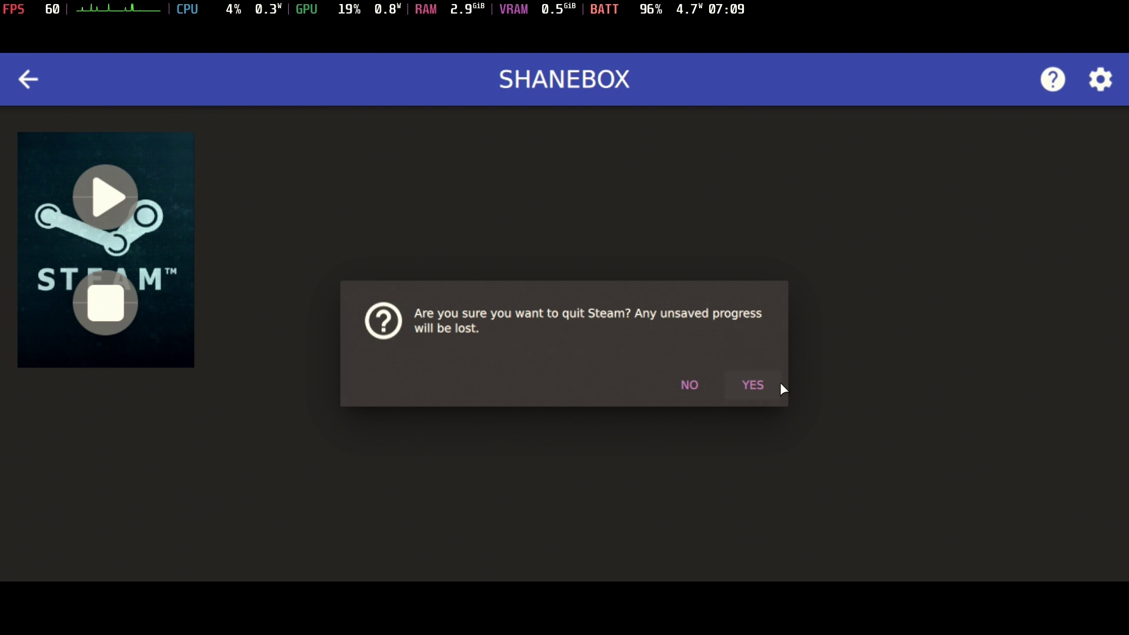
click(762, 383)
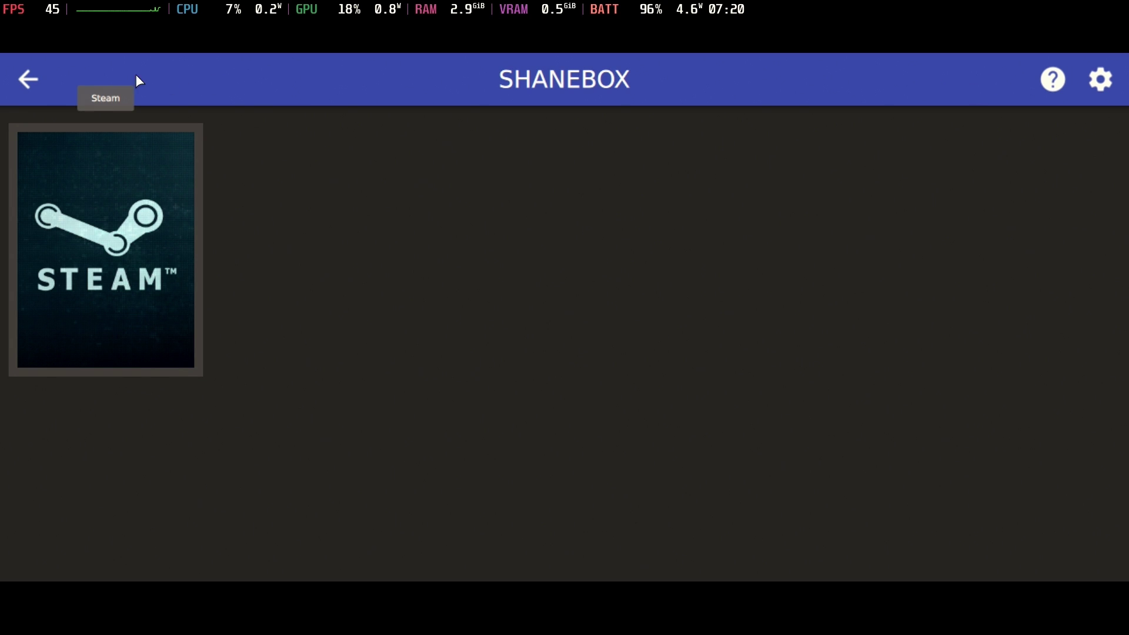
click(29, 79)
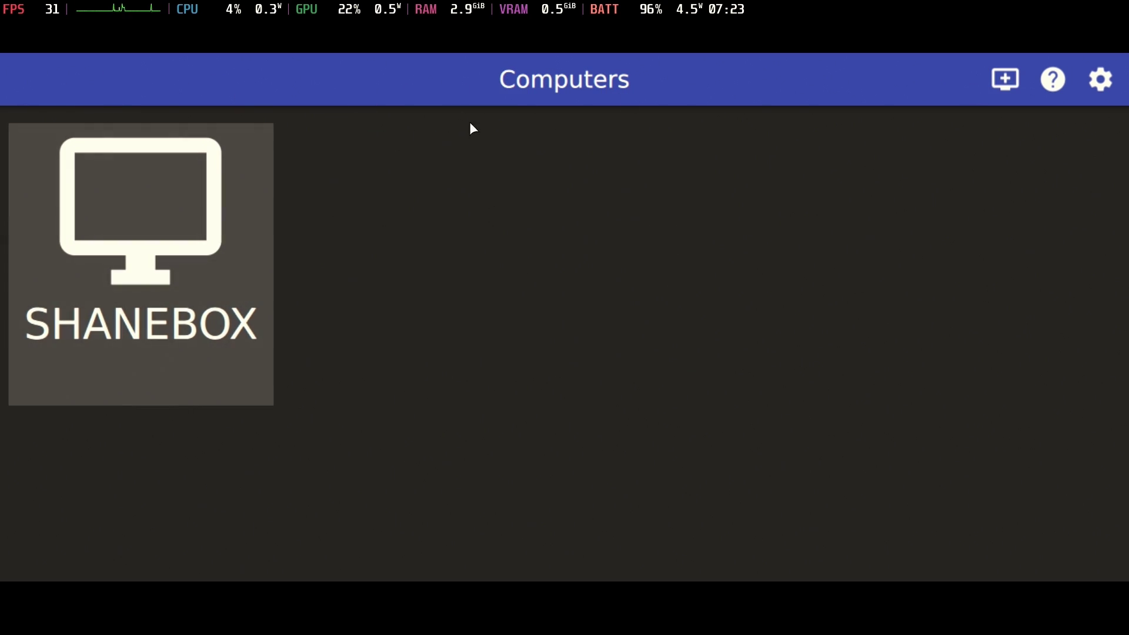
Step: Switch to GeForce Experience on the Windows PC and add Gotham Knights to the GameStream games and apps
key(Escape)
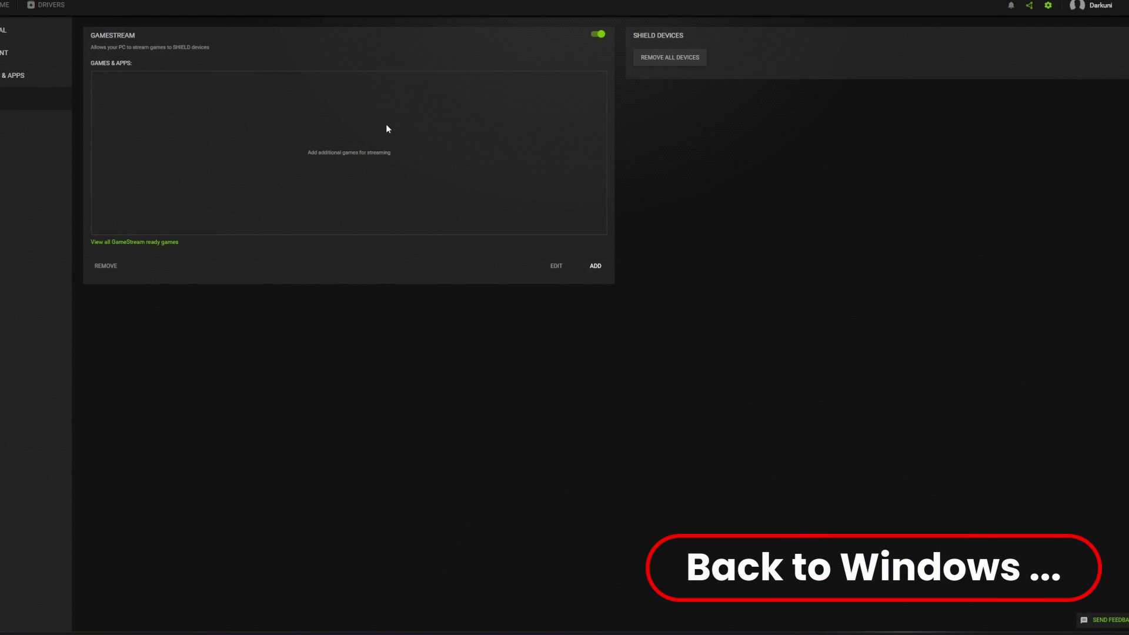
click(595, 266)
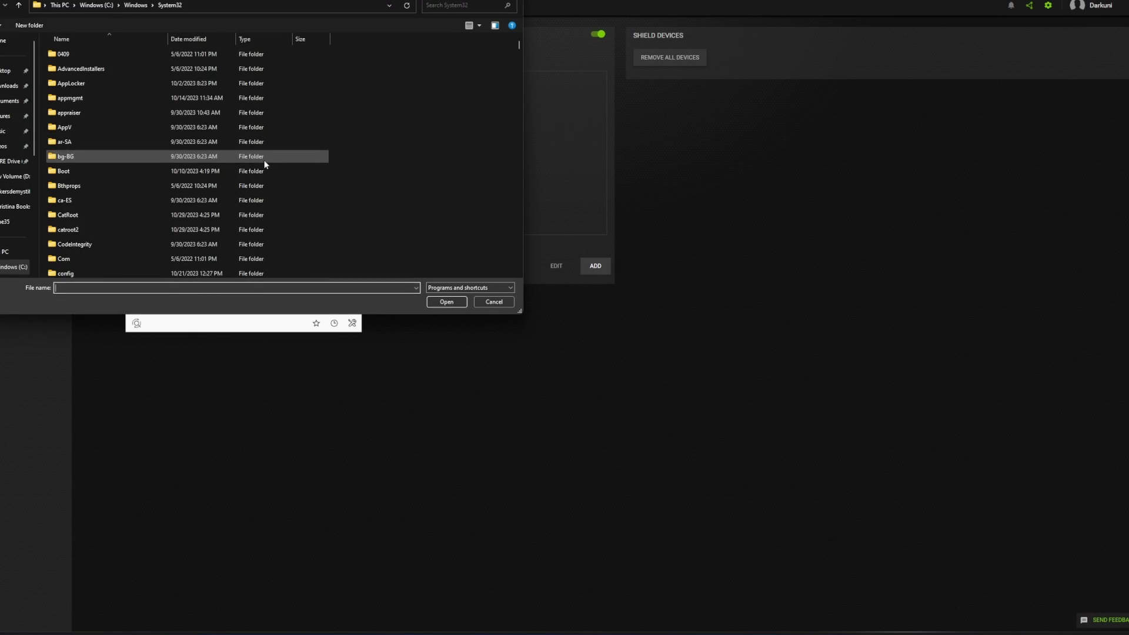
click(9, 71)
double_click(109, 100)
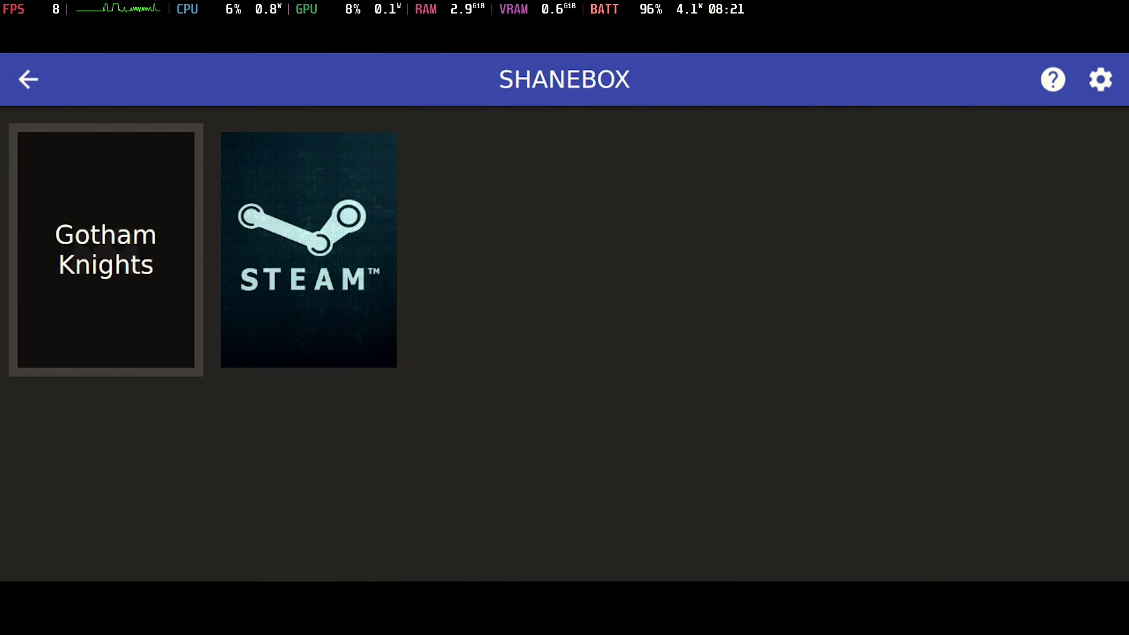
Step: Launch Gotham Knights from Moonlight's app list and continue the saved game through the loading screen into the city
key(Return)
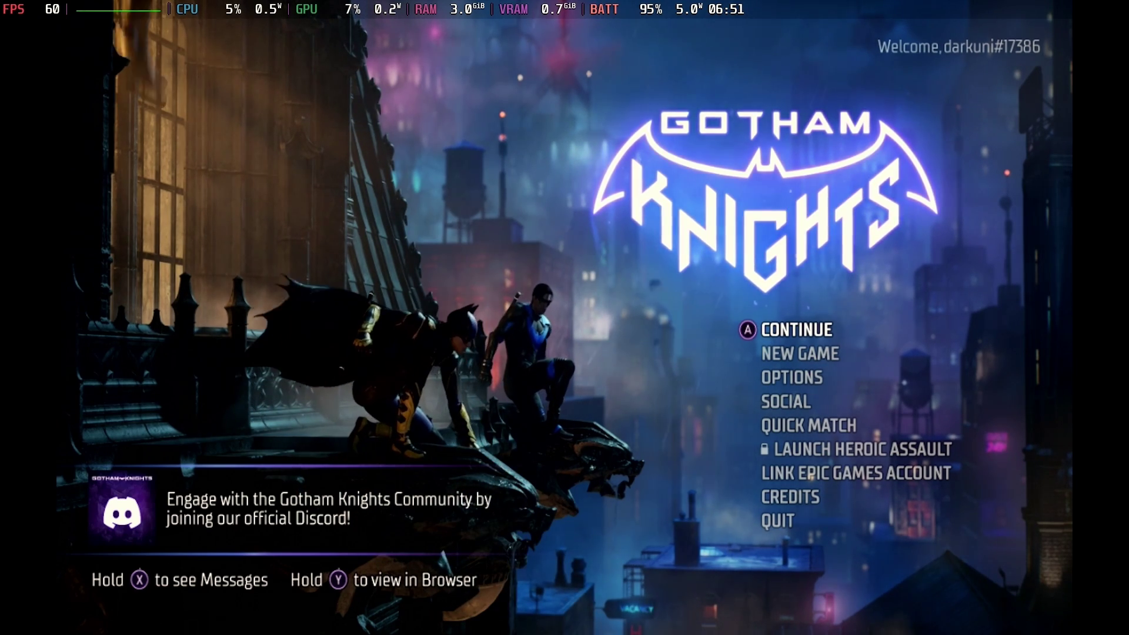
key(Down)
key(Down)
key(Up)
key(Up)
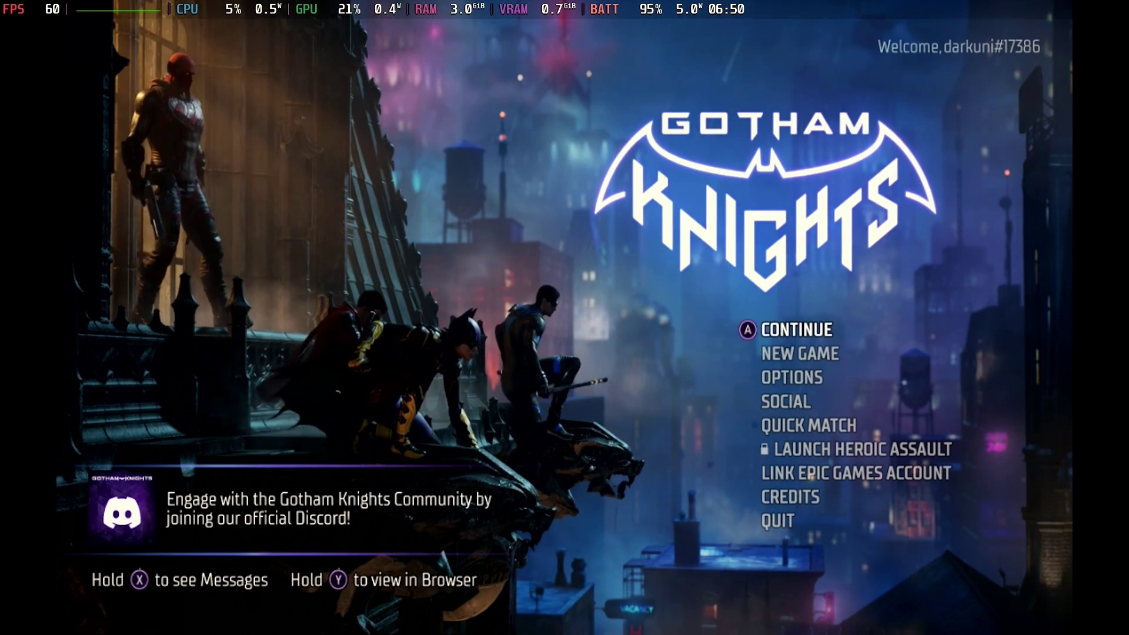
key(Return)
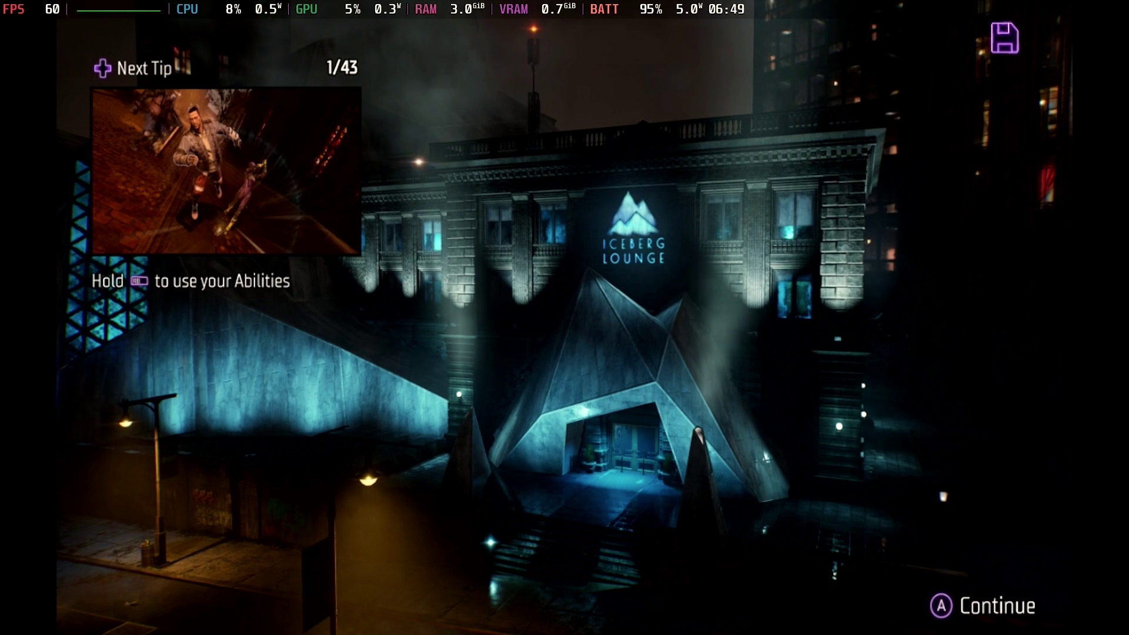
key(Return)
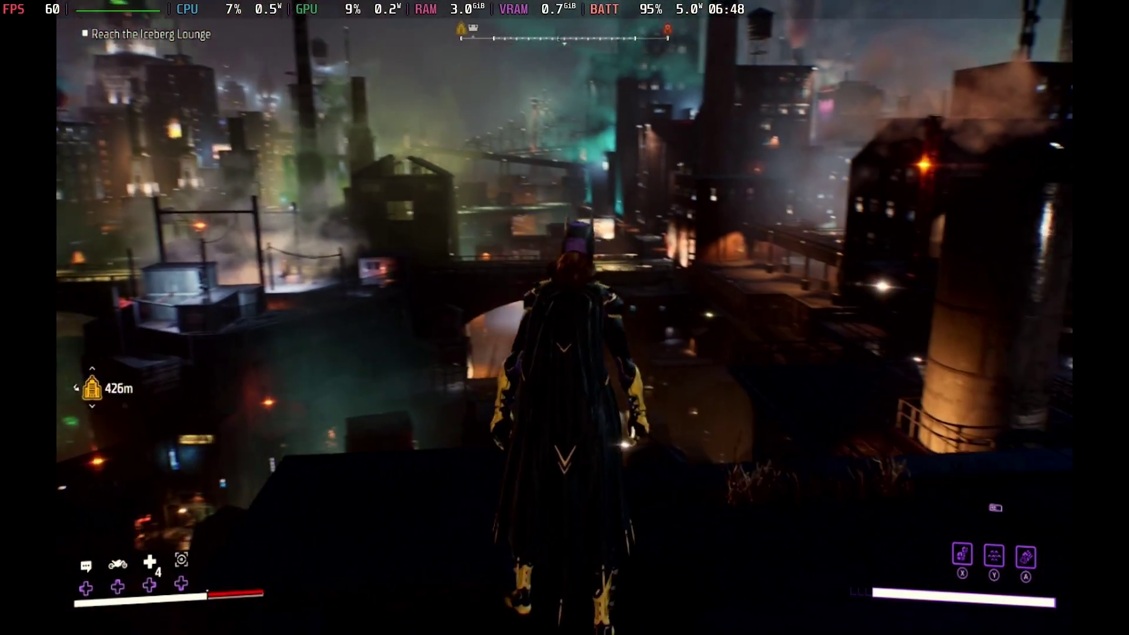
Step: Test the streamed gameplay by running, jumping and grappling with Batgirl across the rooftops
key(space)
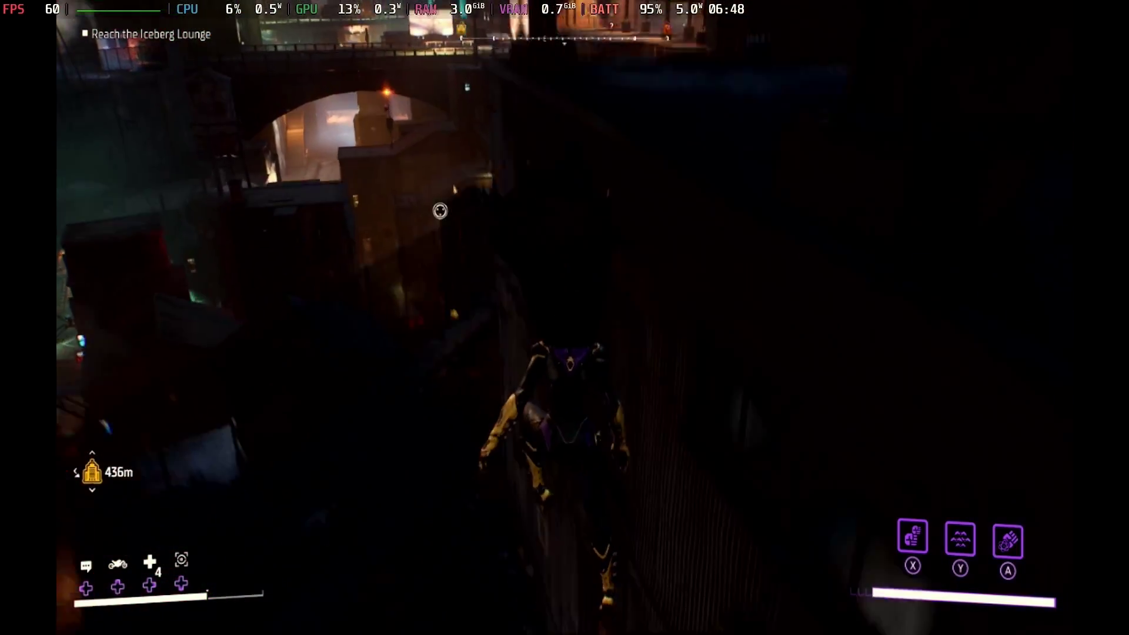
key(f)
key(space)
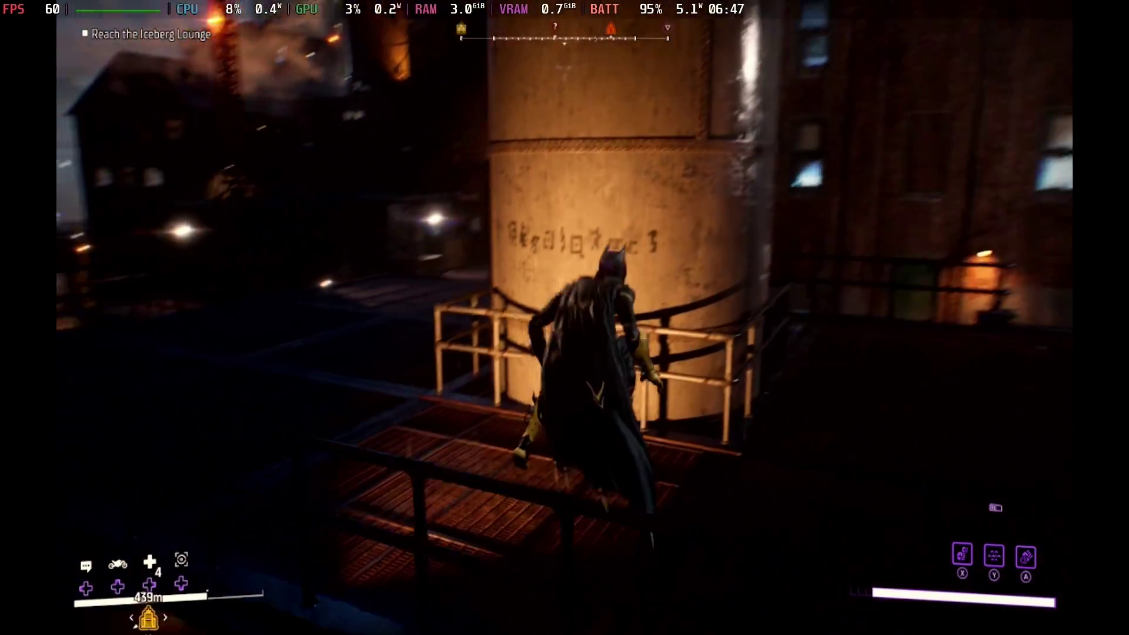
key(w)
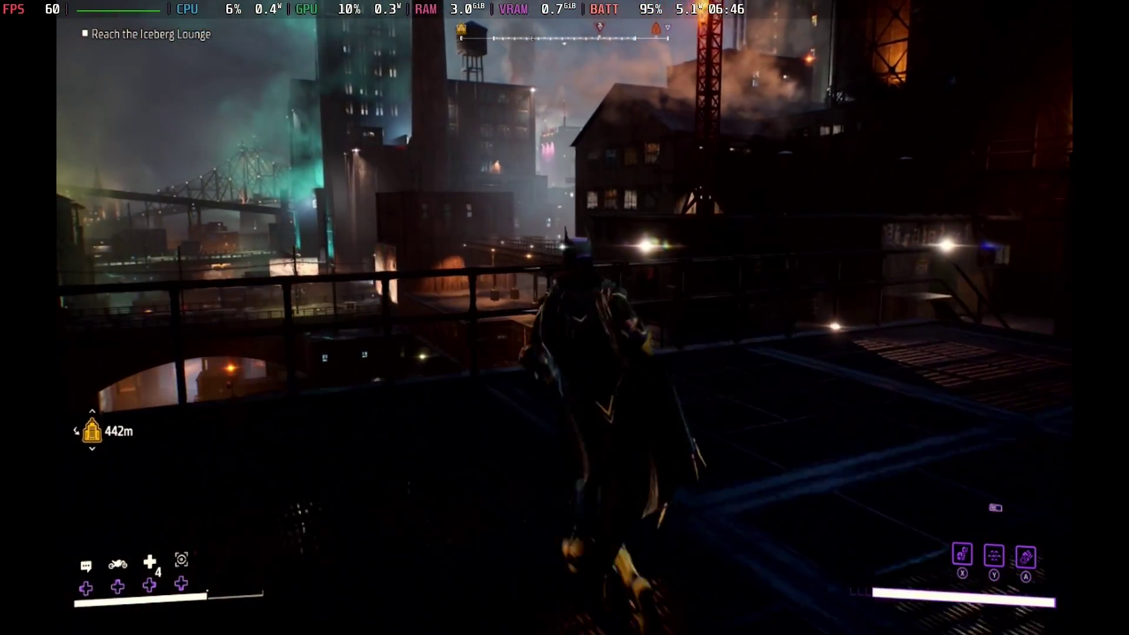
key(w)
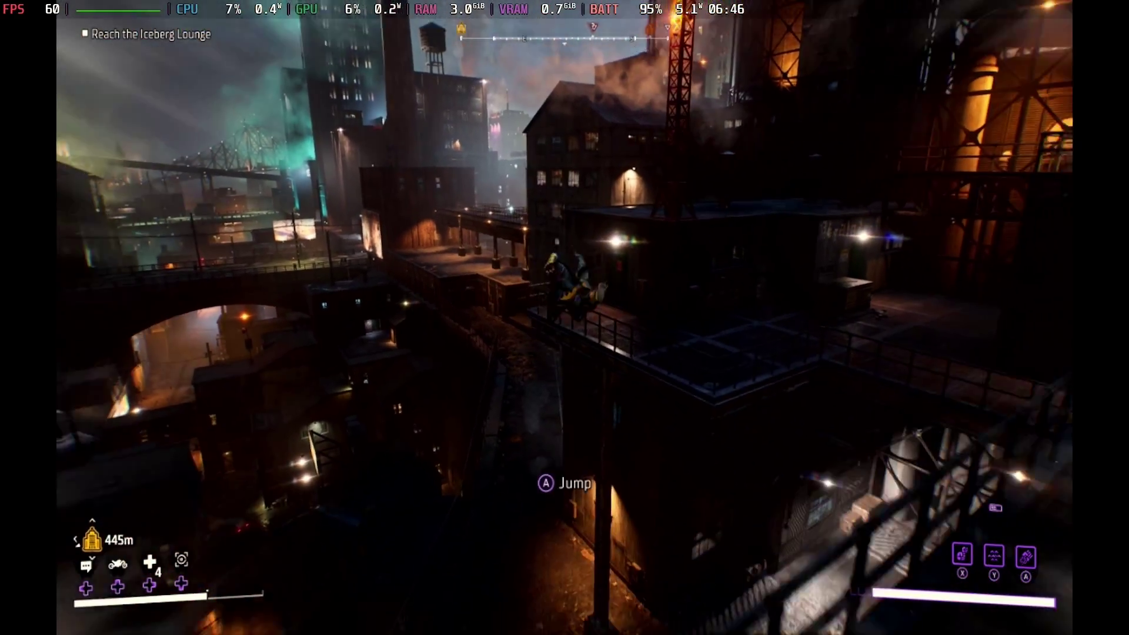
key(space)
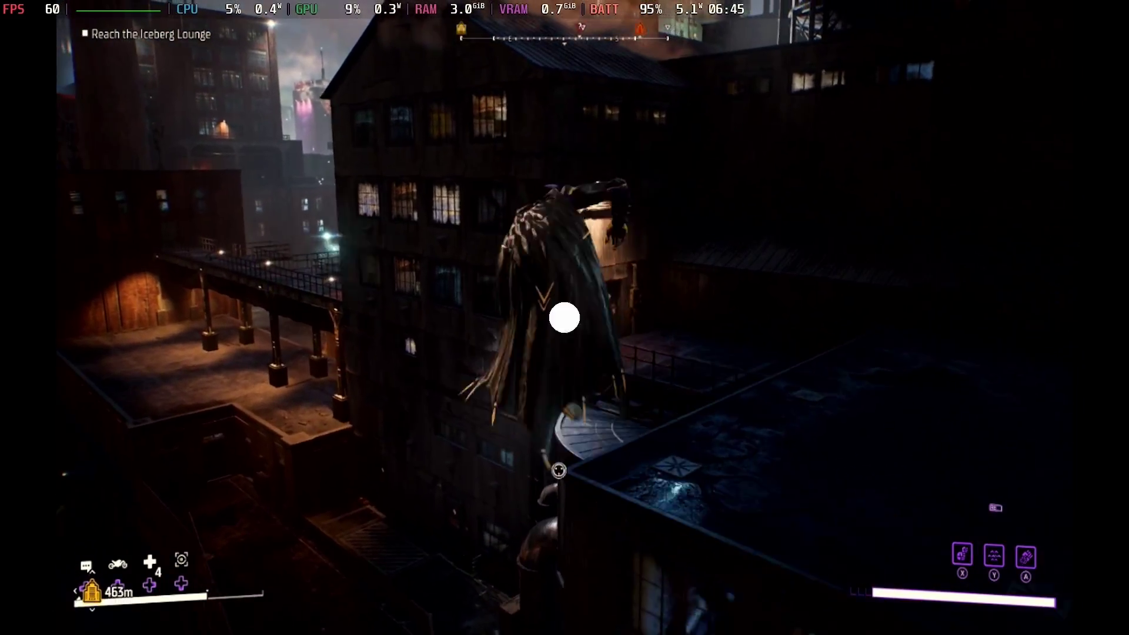